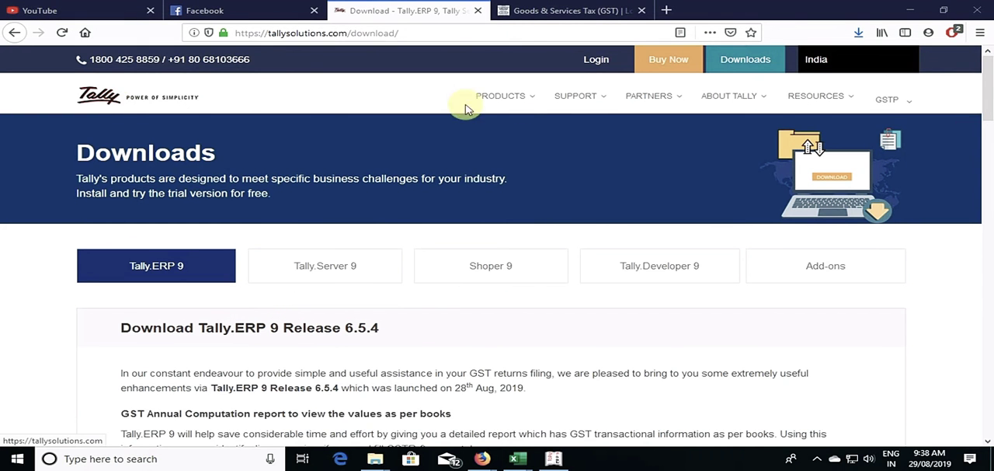
Step: Read the Tally.ERP 9 Release 6.5.4 notes about the new GST Annual Computation report on the download page
{"action": "scroll", "coordinate": [394, 369], "scroll_direction": "down", "scroll_amount": 1}
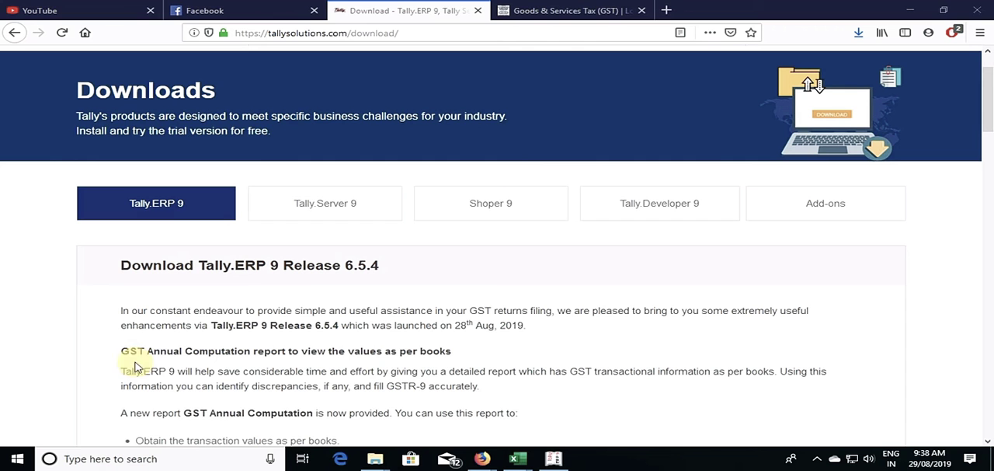
{"action": "left_click_drag", "start_coordinate": [184, 414], "coordinate": [311, 414]}
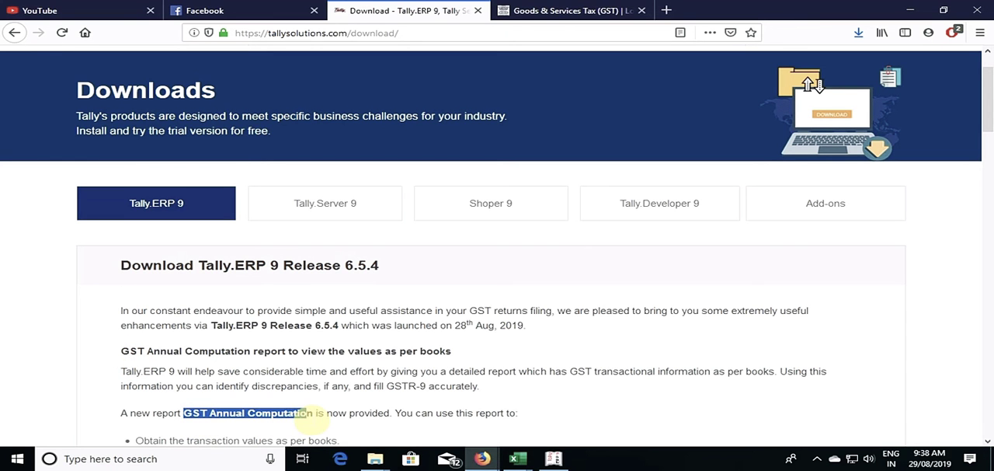
{"action": "scroll", "coordinate": [345, 415], "scroll_direction": "down", "scroll_amount": 2}
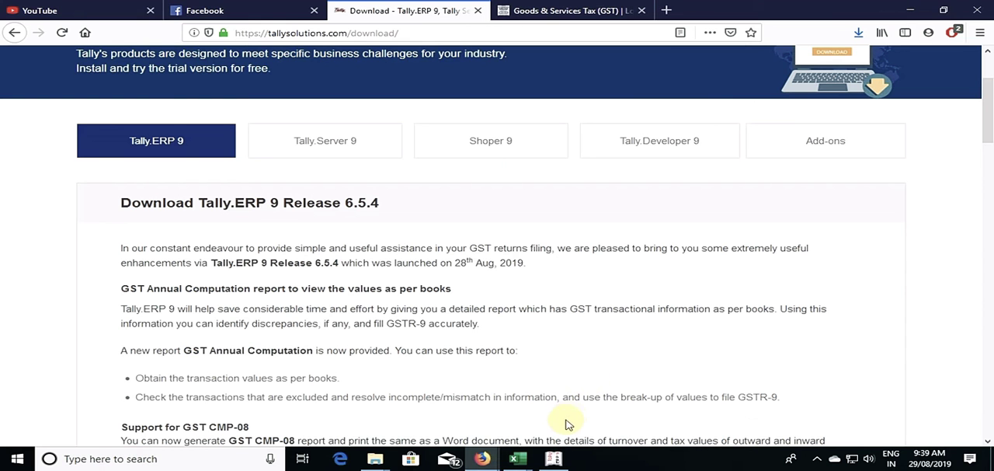
Step: Switch to Tally.ERP 9 and open the GST Annual Computation report from the statutory GST reports
{"action": "left_click", "coordinate": [553, 458]}
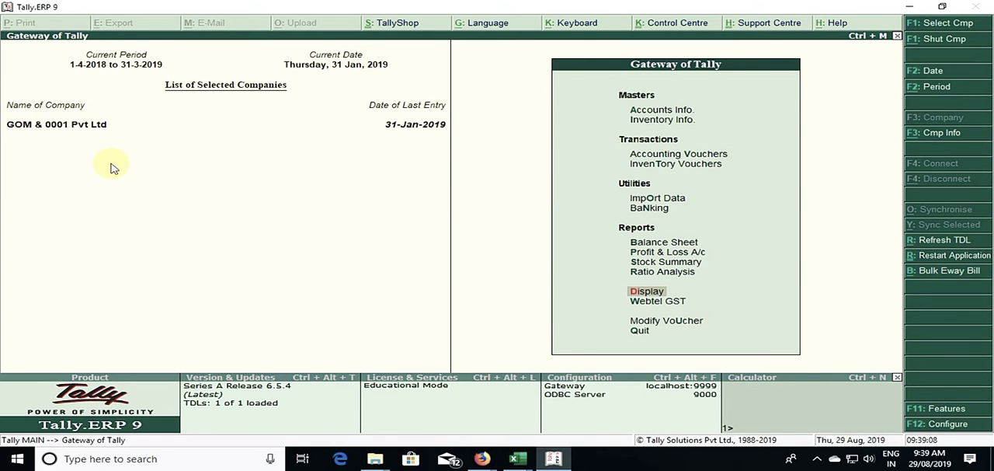
{"action": "key", "text": "Return"}
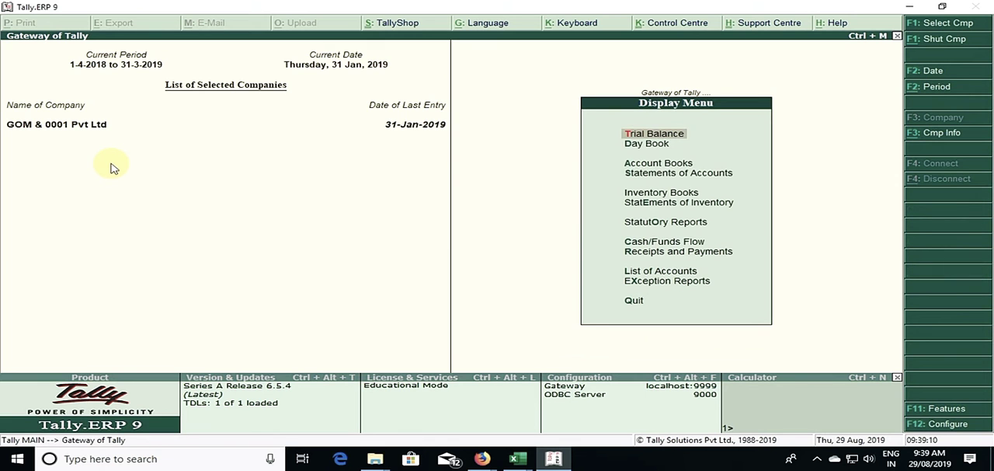
{"action": "key", "text": "Down"}
{"action": "key", "text": "Down"}
{"action": "key", "text": "Down"}
{"action": "key", "text": "Down"}
{"action": "key", "text": "Down"}
{"action": "key", "text": "Down"}
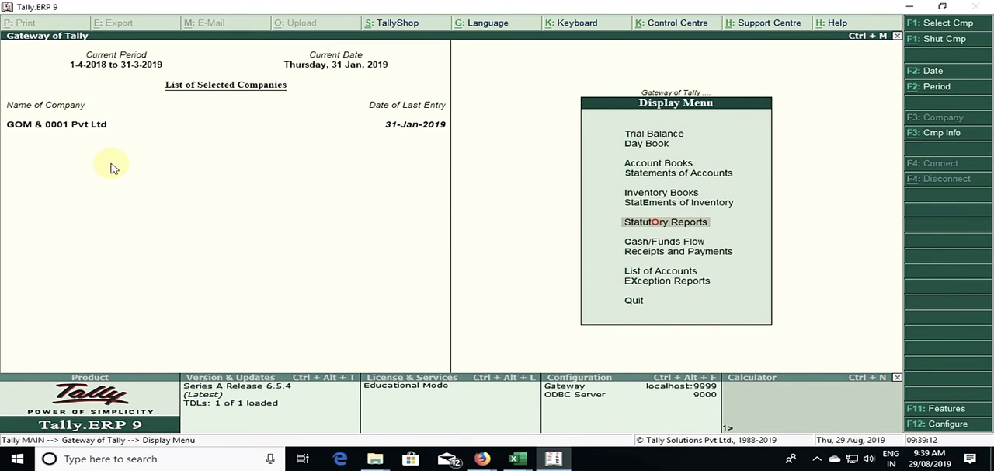
{"action": "key", "text": "Return"}
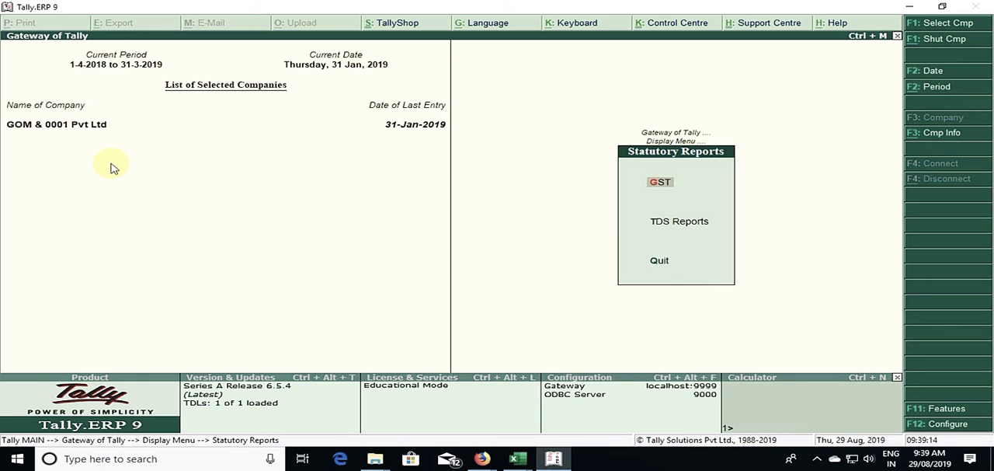
{"action": "key", "text": "Return"}
{"action": "key", "text": "Down"}
{"action": "key", "text": "Down"}
{"action": "key", "text": "Down"}
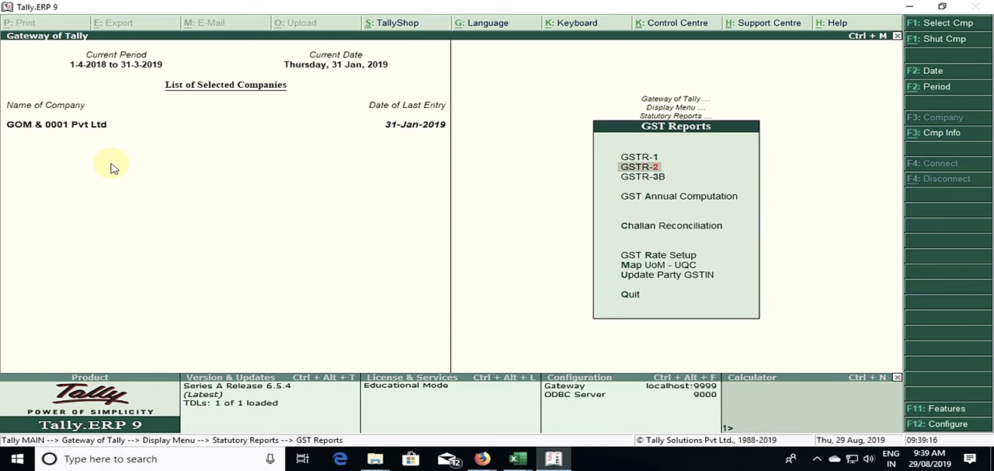
{"action": "key", "text": "Return"}
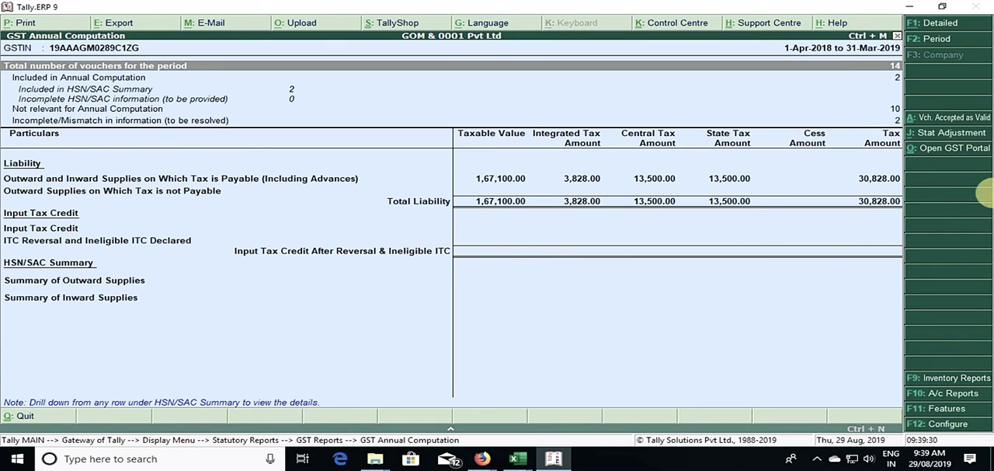
Step: Drill into the incomplete/mismatch in information vouchers and select the exception for tax rate/tax type not specified
{"action": "left_click", "coordinate": [897, 121]}
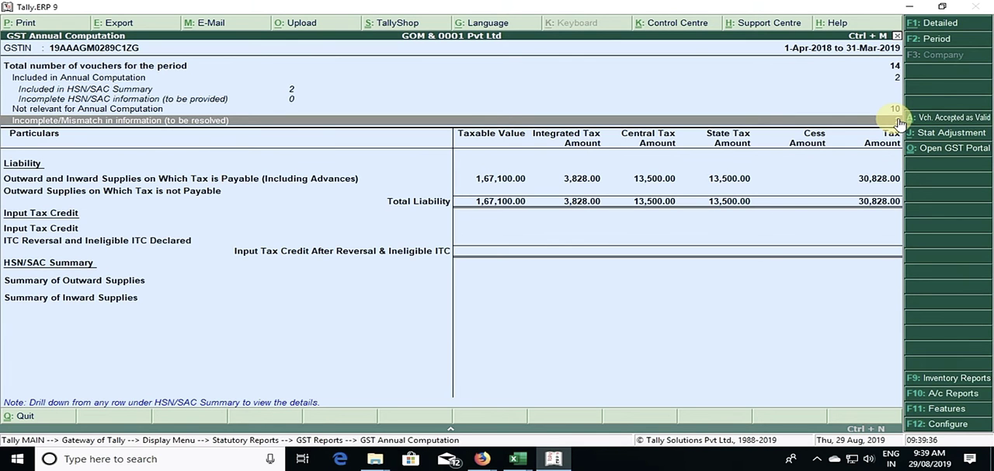
{"action": "left_click", "coordinate": [899, 121]}
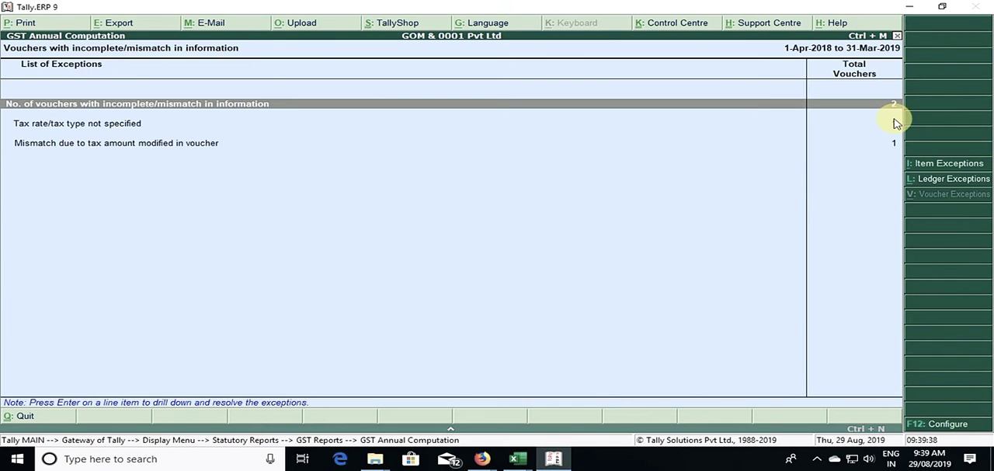
{"action": "left_click", "coordinate": [896, 122]}
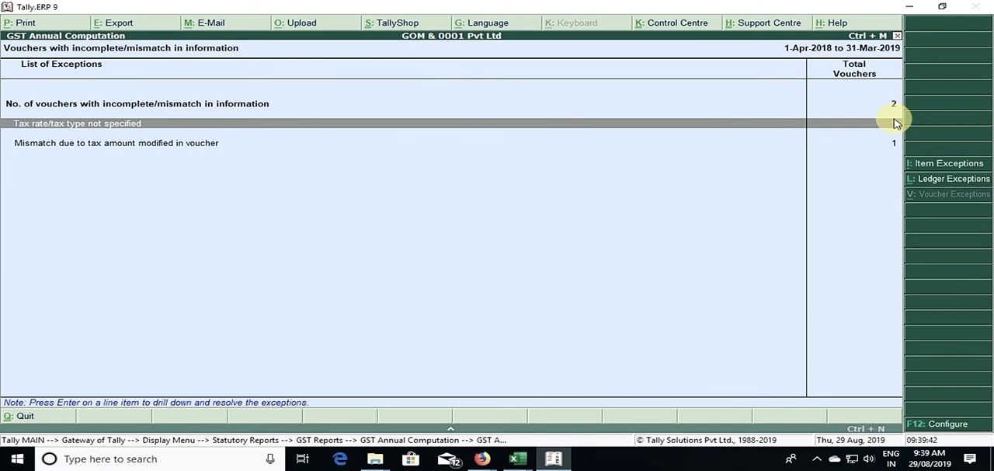
{"action": "key", "text": "Down"}
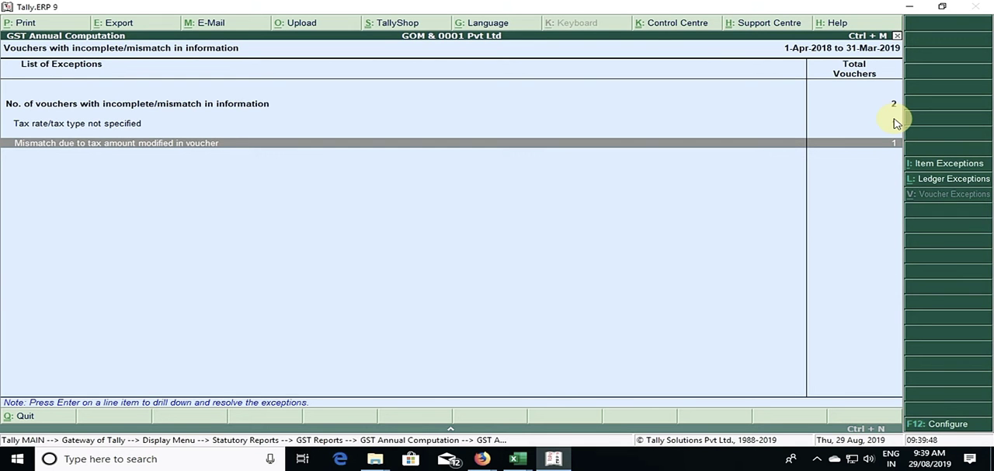
{"action": "key", "text": "Up"}
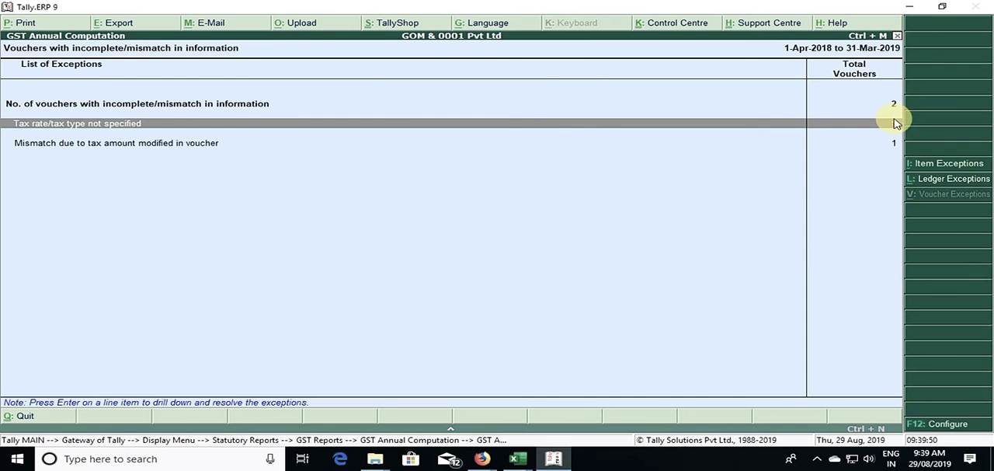
Step: Open the selected exception and set the nature of transaction to Purchase Taxable for the Machinery entry
{"action": "key", "text": "Return"}
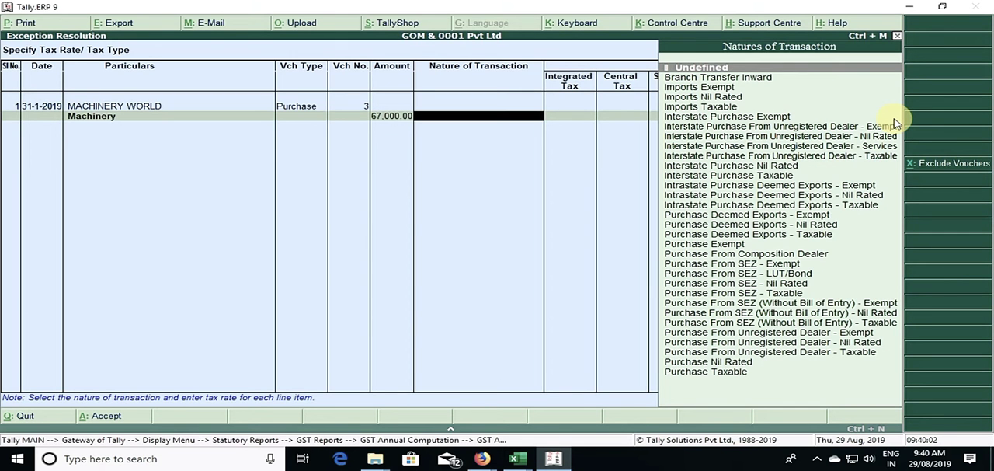
{"action": "key", "text": "Down"}
{"action": "key", "text": "Down"}
{"action": "key", "text": "Down"}
{"action": "key", "text": "Down"}
{"action": "key", "text": "Down"}
{"action": "key", "text": "Down"}
{"action": "key", "text": "Down"}
{"action": "key", "text": "Down"}
{"action": "key", "text": "Down"}
{"action": "key", "text": "Down"}
{"action": "key", "text": "Down"}
{"action": "key", "text": "Down"}
{"action": "key", "text": "Down"}
{"action": "key", "text": "Down"}
{"action": "key", "text": "Down"}
{"action": "key", "text": "Down"}
{"action": "key", "text": "Down"}
{"action": "key", "text": "Down"}
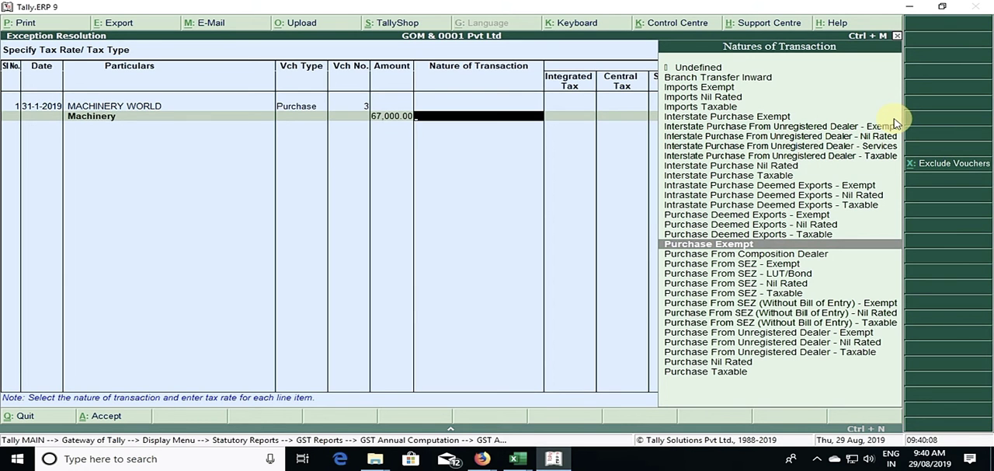
{"action": "key", "text": "Down"}
{"action": "key", "text": "Down"}
{"action": "key", "text": "Down"}
{"action": "key", "text": "Down"}
{"action": "key", "text": "Down"}
{"action": "key", "text": "Down"}
{"action": "key", "text": "Down"}
{"action": "key", "text": "Down"}
{"action": "key", "text": "Down"}
{"action": "key", "text": "Down"}
{"action": "key", "text": "Down"}
{"action": "key", "text": "Down"}
{"action": "key", "text": "Down"}
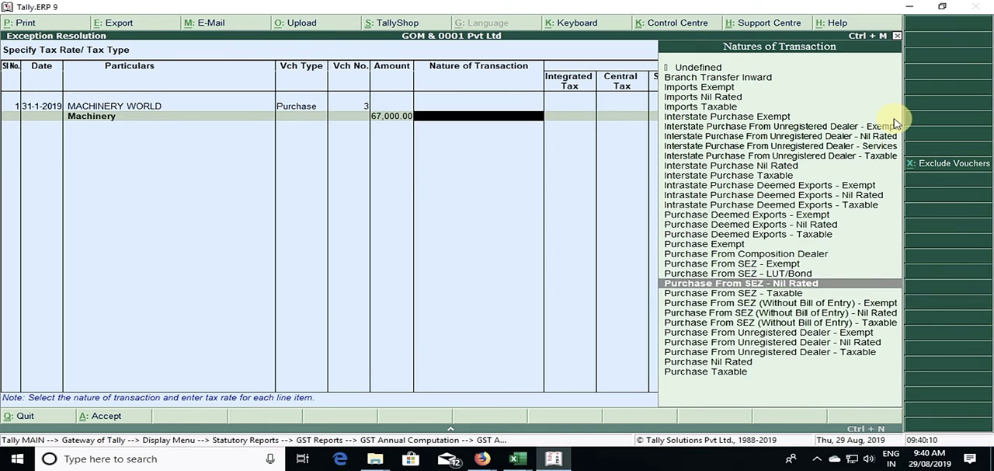
{"action": "key", "text": "Return"}
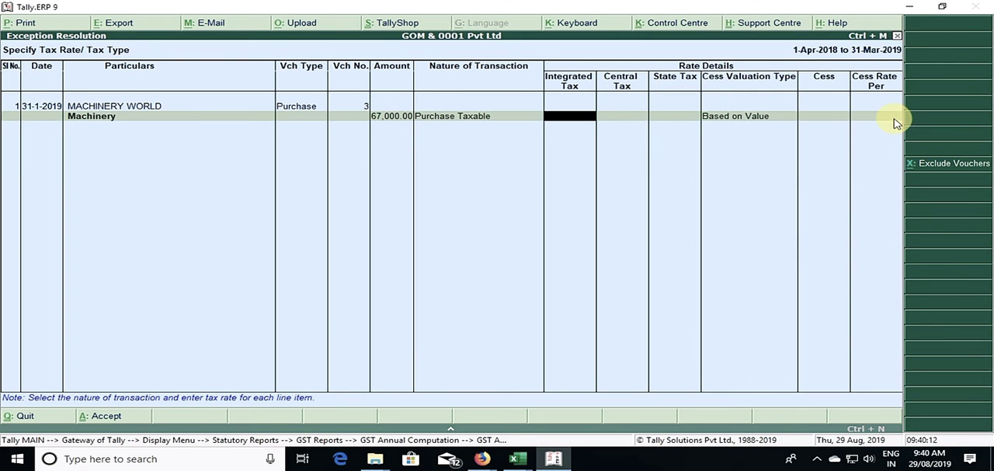
{"action": "key", "text": "Return"}
{"action": "key", "text": "Return"}
{"action": "key", "text": "Return"}
{"action": "key", "text": "Return"}
{"action": "key", "text": "Return"}
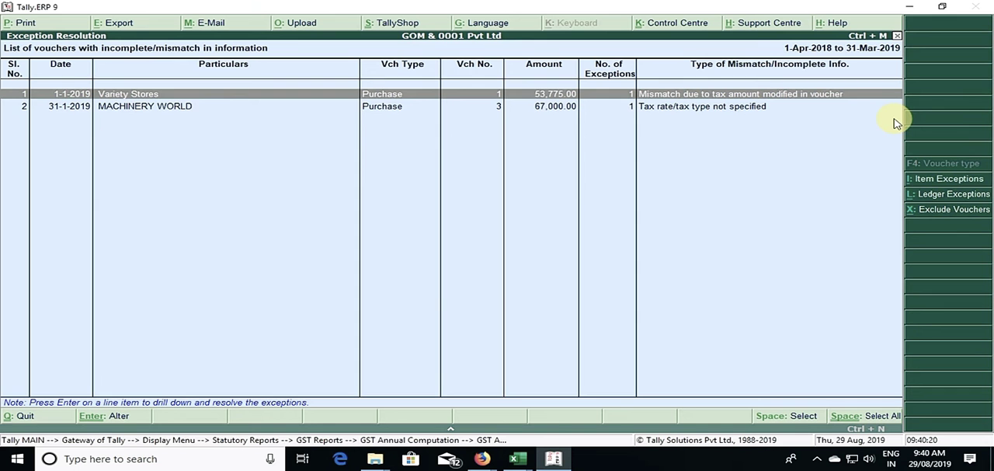
Step: Review the Machinery World purchase voucher from the list of incomplete/mismatched vouchers, then return to the exceptions list
{"action": "key", "text": "Down"}
{"action": "key", "text": "Return"}
{"action": "key", "text": "Return"}
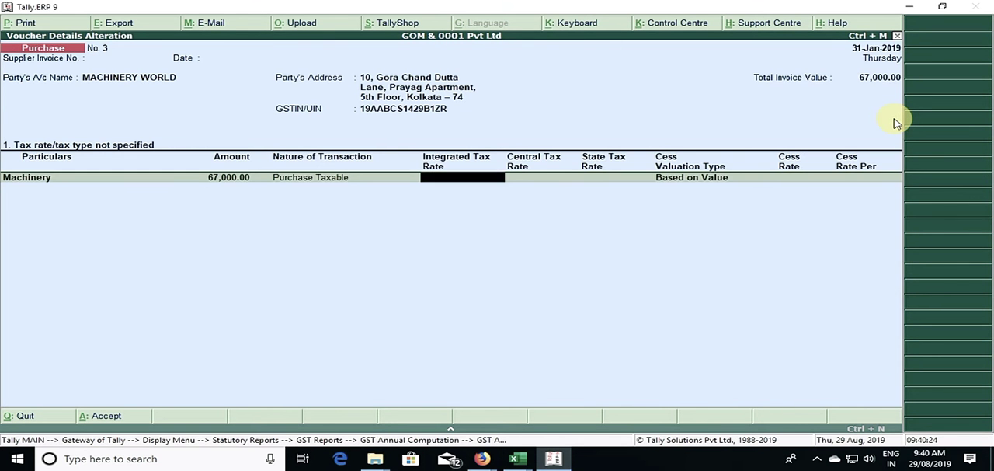
{"action": "key", "text": "Return"}
{"action": "key", "text": "Return"}
{"action": "key", "text": "Return"}
{"action": "key", "text": "Return"}
{"action": "key", "text": "Return"}
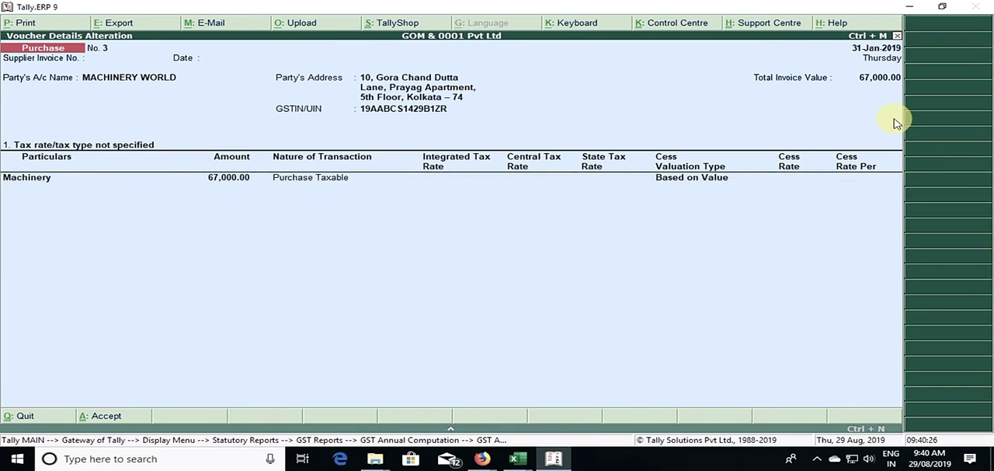
{"action": "key", "text": "Escape"}
{"action": "key", "text": "Escape"}
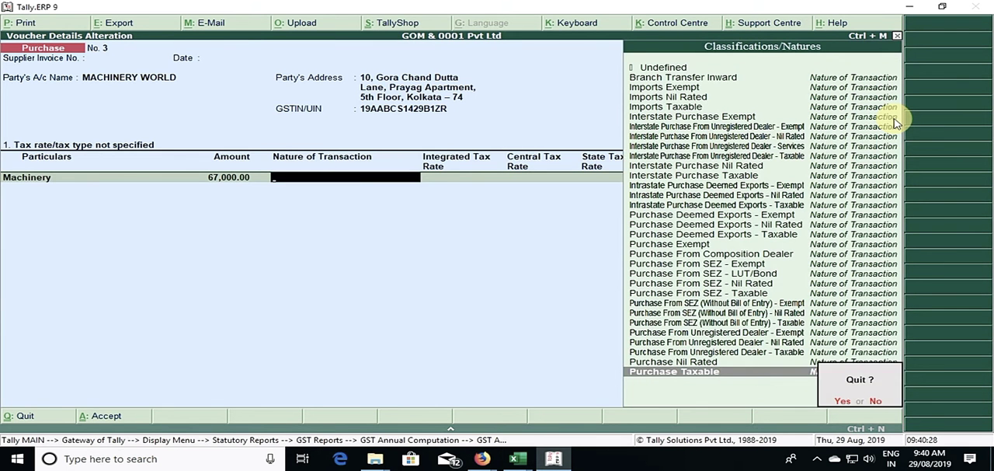
{"action": "key", "text": "y"}
{"action": "key", "text": "Escape"}
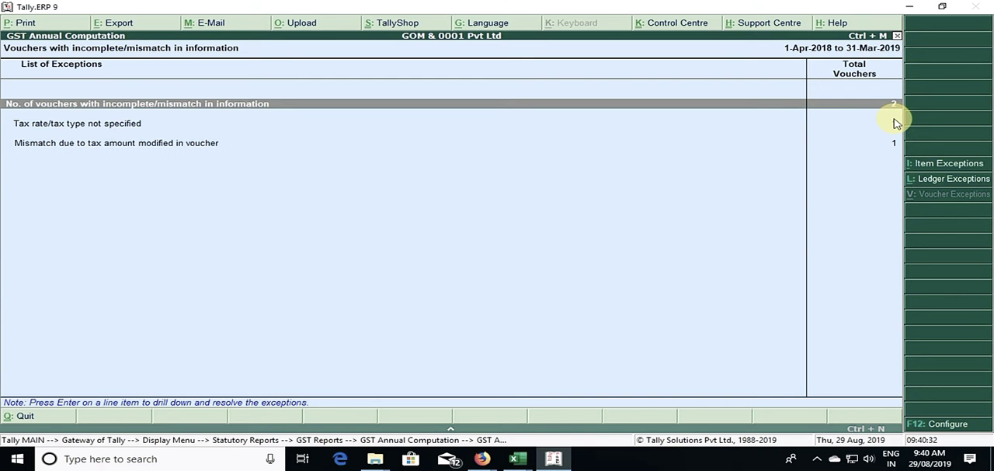
Step: Recheck the unspecified tax rate exception, then open the mismatch due to tax amount modified in voucher
{"action": "double_click", "coordinate": [897, 124]}
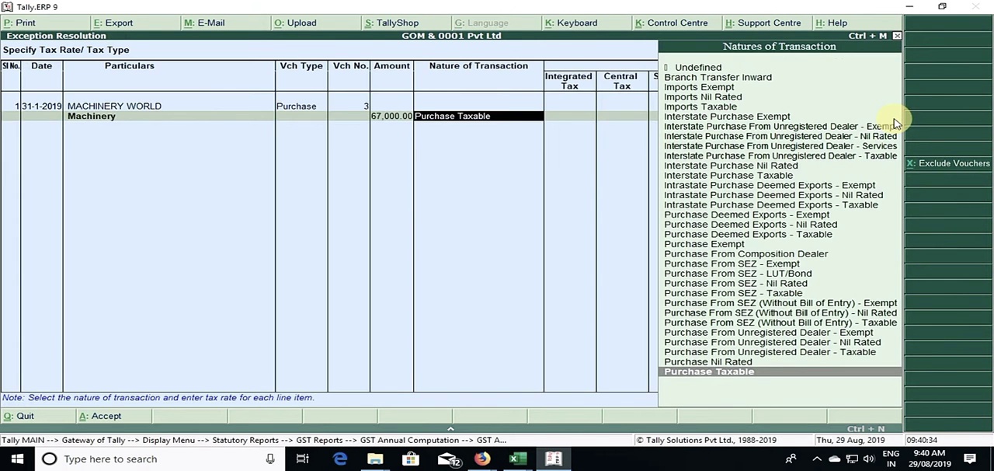
{"action": "key", "text": "Escape"}
{"action": "key", "text": "Return"}
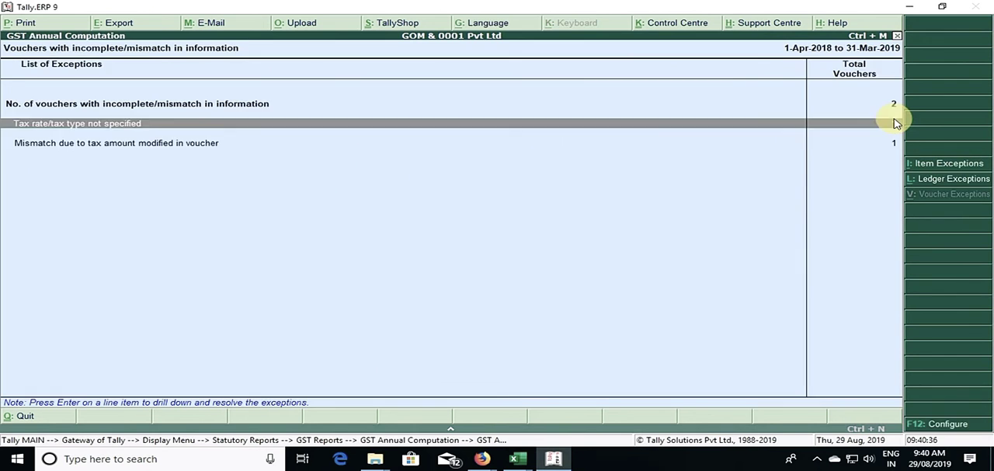
{"action": "key", "text": "Return"}
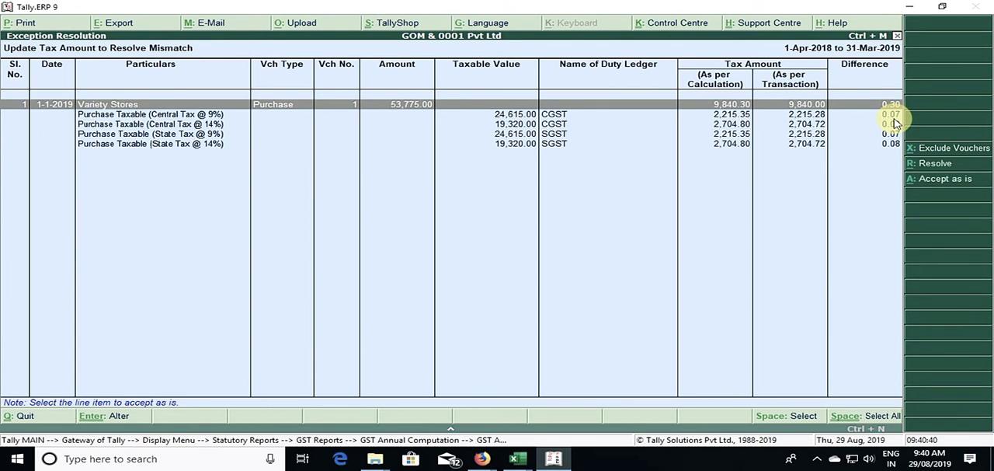
{"action": "key", "text": "Return"}
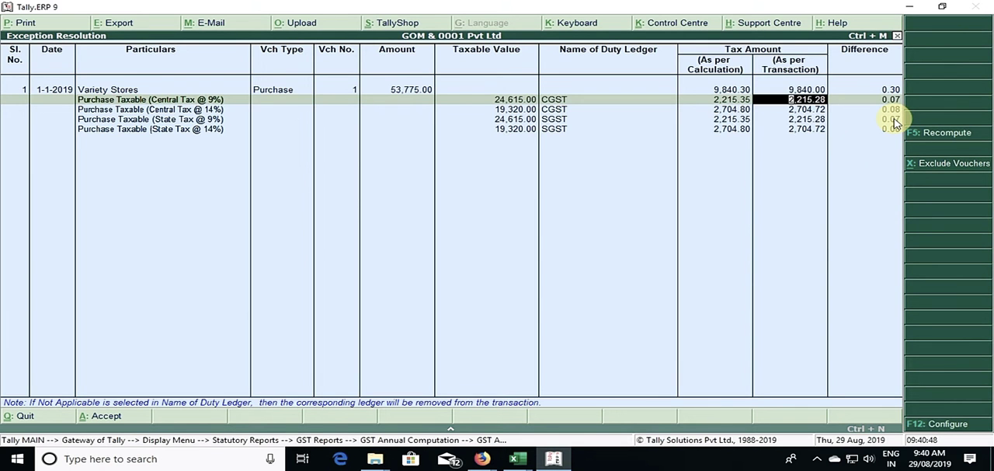
{"action": "key", "text": "BackSpace"}
{"action": "key", "text": "Escape"}
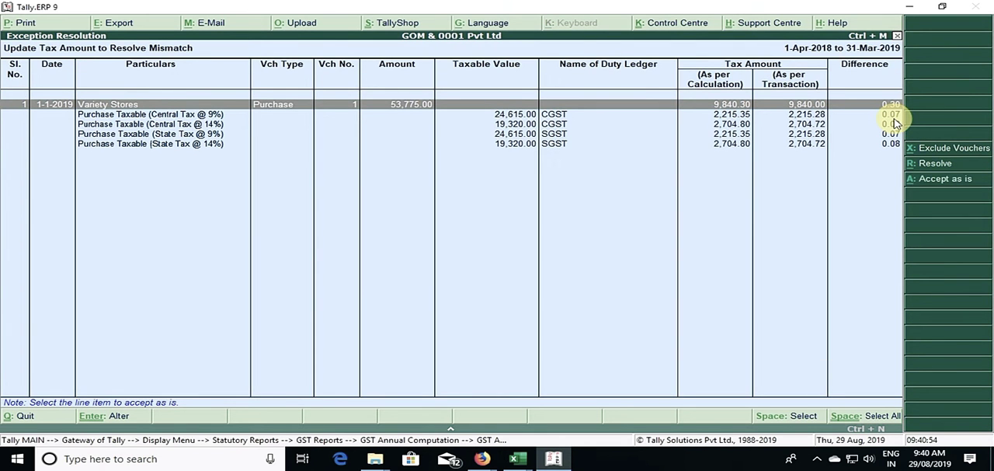
{"action": "key", "text": "Return"}
{"action": "key", "text": "BackSpace"}
{"action": "key", "text": "Escape"}
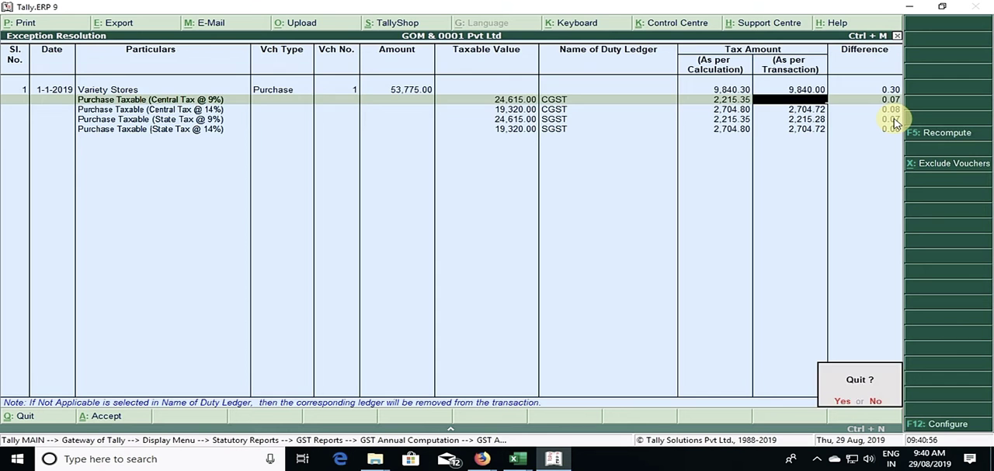
{"action": "key", "text": "Return"}
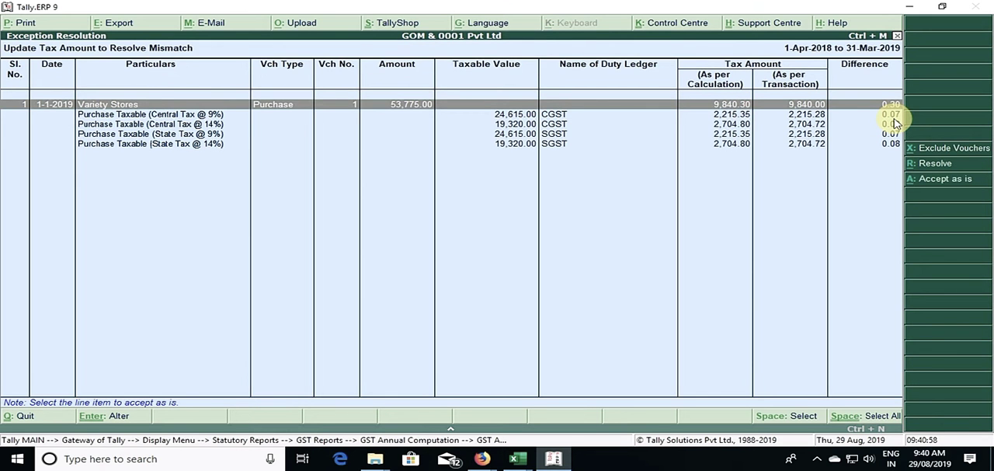
Step: Set the Variety Stores voucher's transaction CGST amounts to 2,215.35 for the 9% line and 2,704.80 for the 14% line
{"action": "key", "text": "Return"}
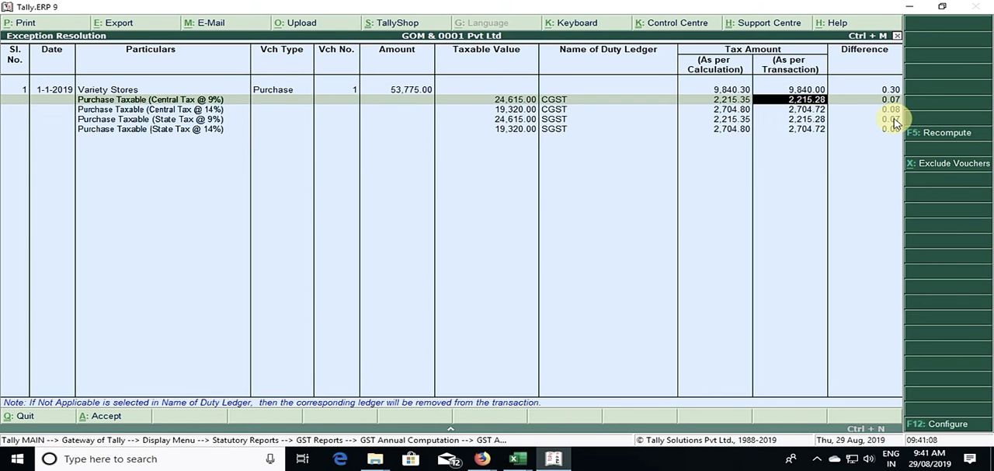
{"action": "type", "text": "2215.35"}
{"action": "key", "text": "Return"}
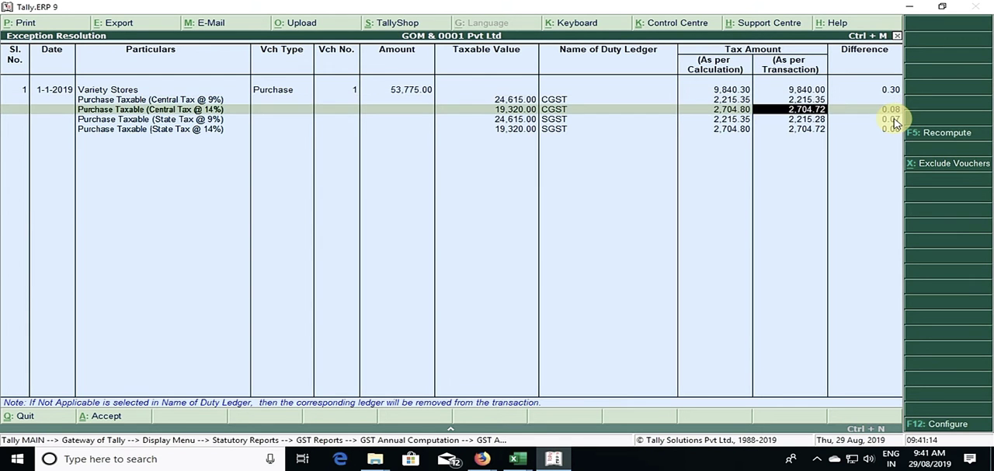
{"action": "type", "text": "2704.8"}
{"action": "key", "text": "Return"}
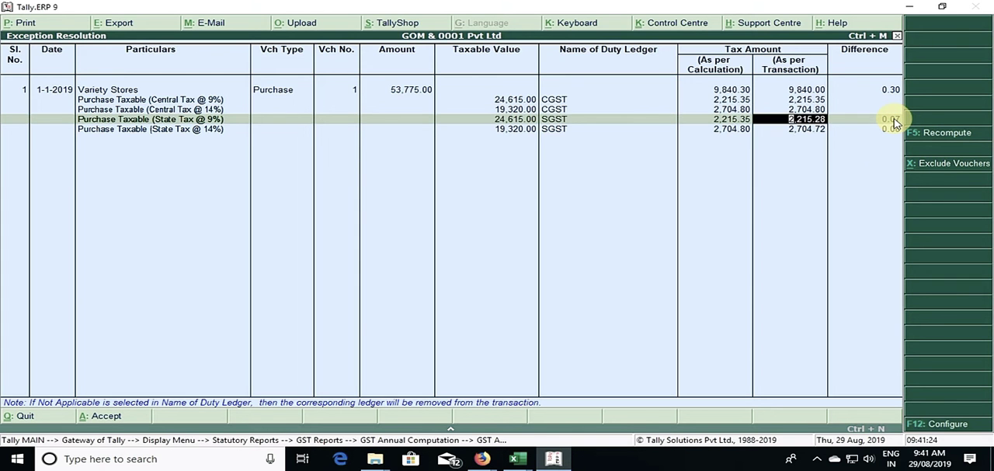
Step: Set the Variety Stores voucher's transaction SGST amounts to 2,215.35 for the 9% line and 2,704.80 for the 14% line
{"action": "type", "text": "2215"}
{"action": "type", "text": "35"}
{"action": "key", "text": "Return"}
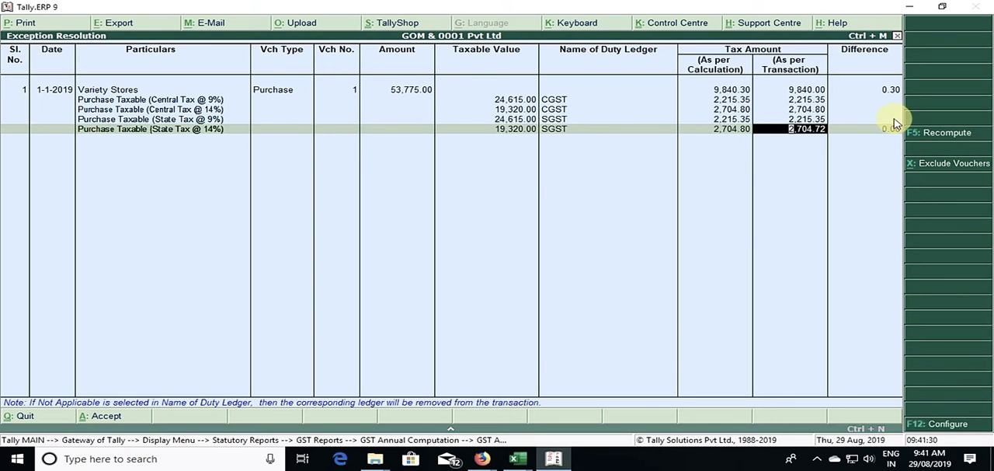
{"action": "type", "text": "2,704.8"}
{"action": "key", "text": "Return"}
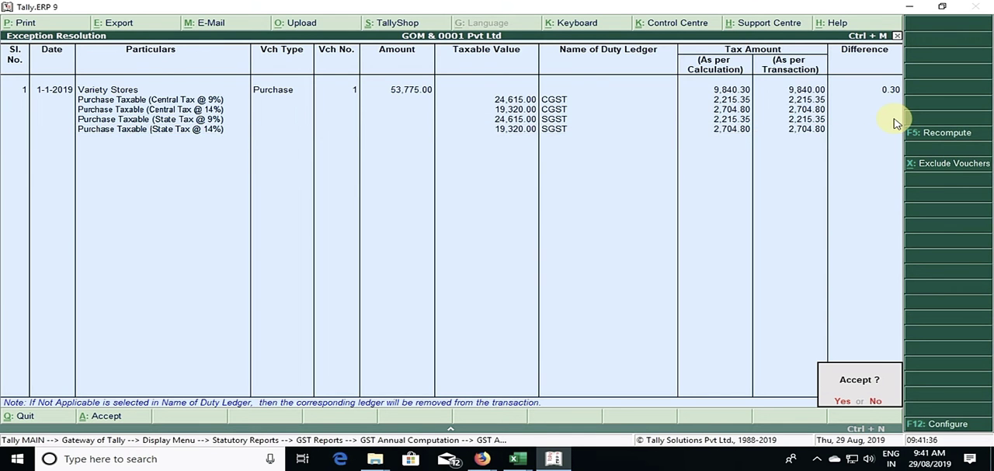
Step: Accept the Variety Stores tax amount corrections and return to the GST Annual Computation summary
{"action": "key", "text": "y"}
{"action": "key", "text": "Escape"}
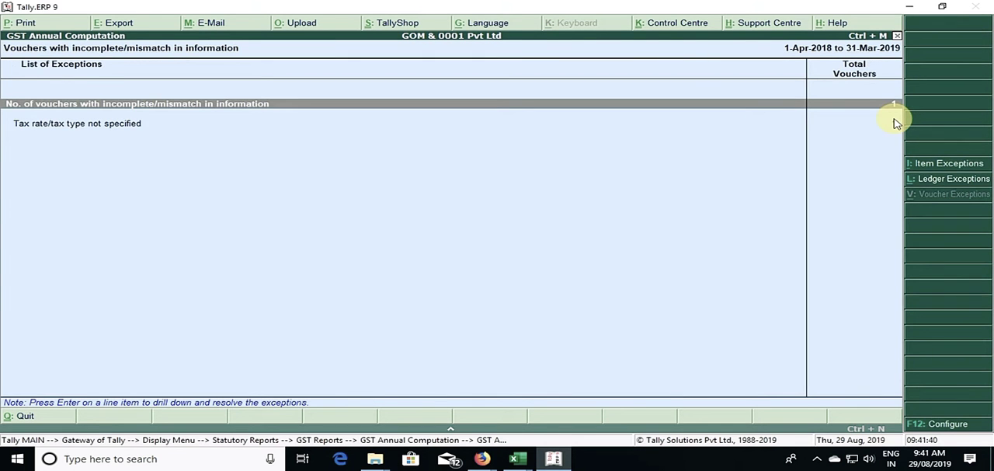
{"action": "key", "text": "Escape"}
Step: Open the Machinery World purchase voucher from the incomplete/mismatch in information exceptions
{"action": "key", "text": "Down"}
{"action": "key", "text": "Down"}
{"action": "key", "text": "Down"}
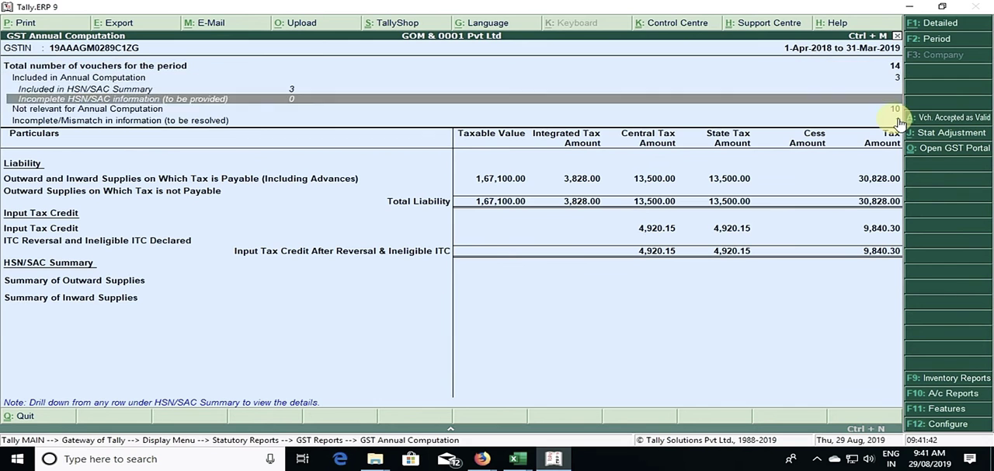
{"action": "key", "text": "Down"}
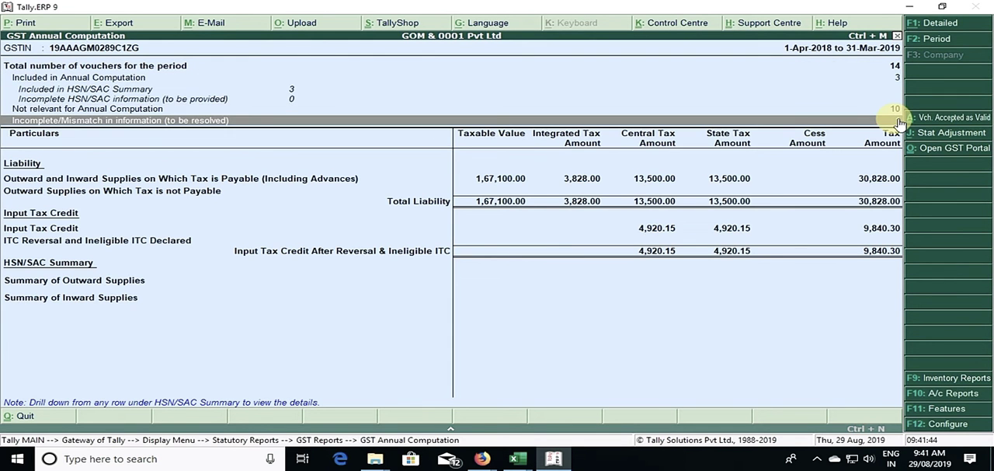
{"action": "key", "text": "Return"}
{"action": "key", "text": "Return"}
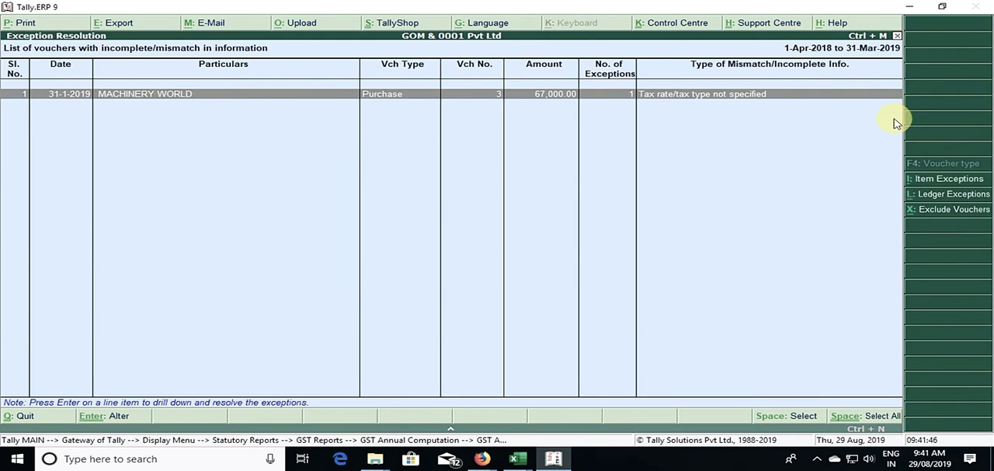
{"action": "key", "text": "Return"}
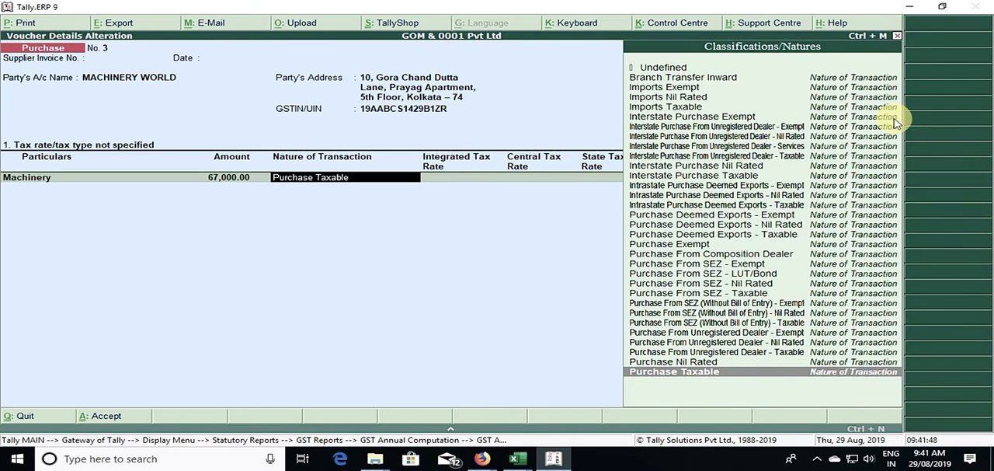
{"action": "key", "text": "Return"}
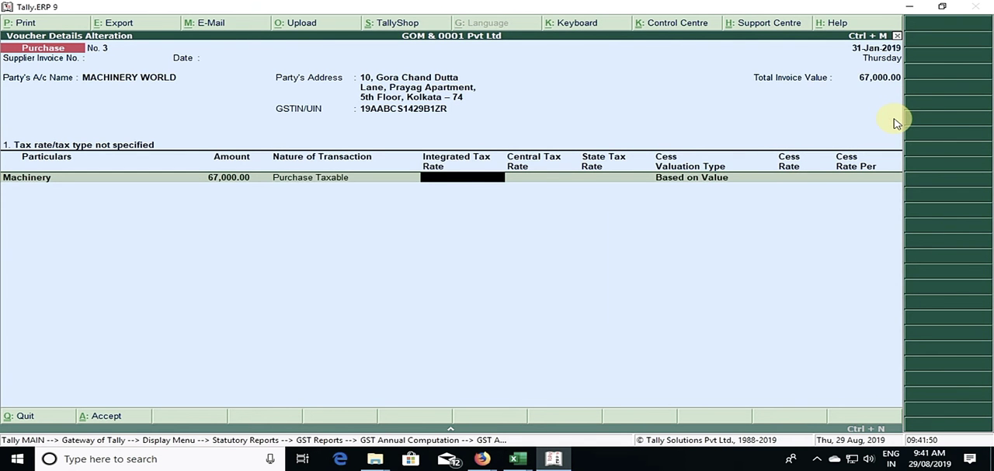
{"action": "key", "text": "BackSpace"}
{"action": "key", "text": "BackSpace"}
{"action": "key", "text": "Escape"}
{"action": "key", "text": "Return"}
{"action": "key", "text": "Return"}
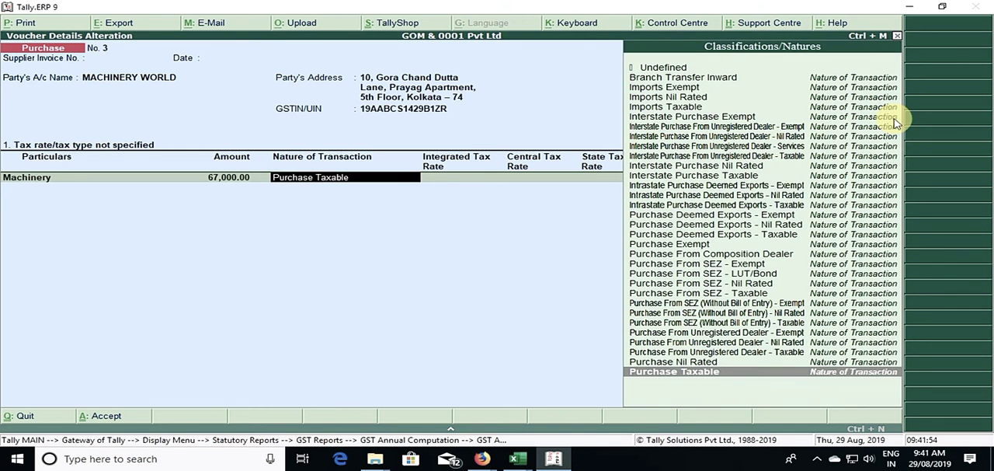
{"action": "key", "text": "Return"}
{"action": "key", "text": "Return"}
{"action": "key", "text": "Return"}
{"action": "key", "text": "Return"}
{"action": "key", "text": "Return"}
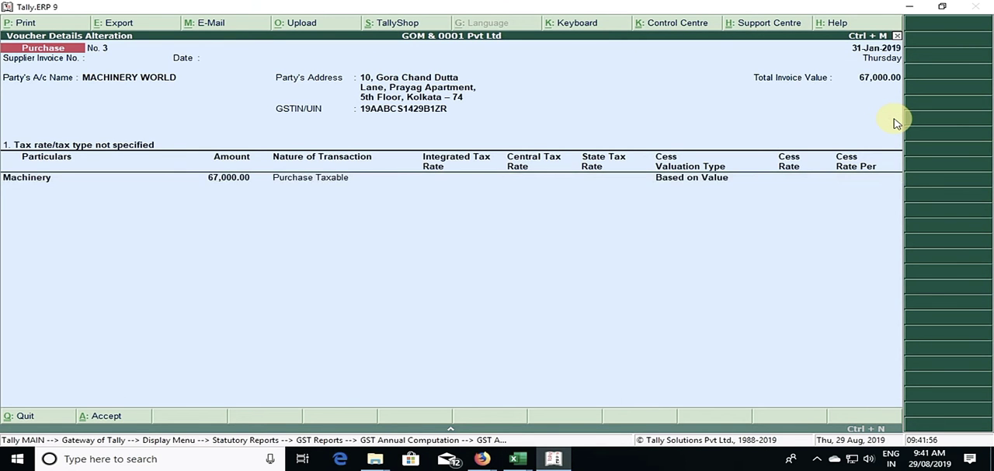
{"action": "key", "text": "Escape"}
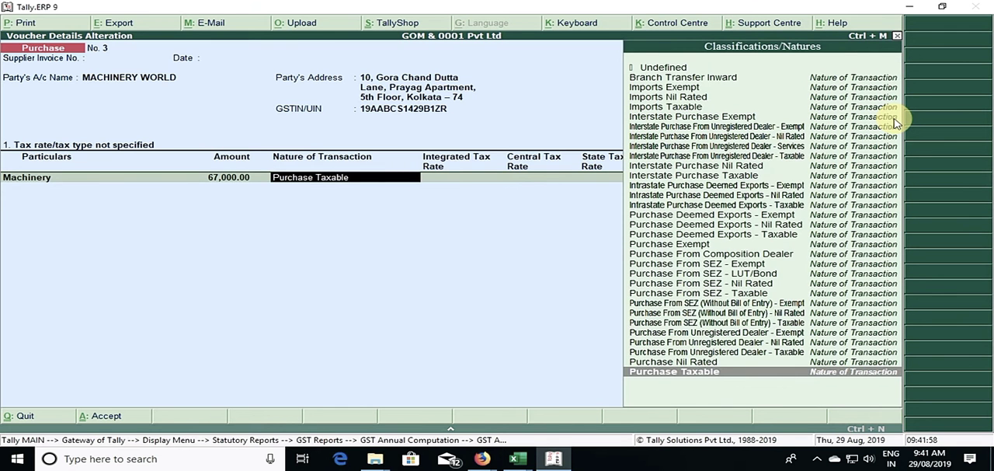
{"action": "key", "text": "Return"}
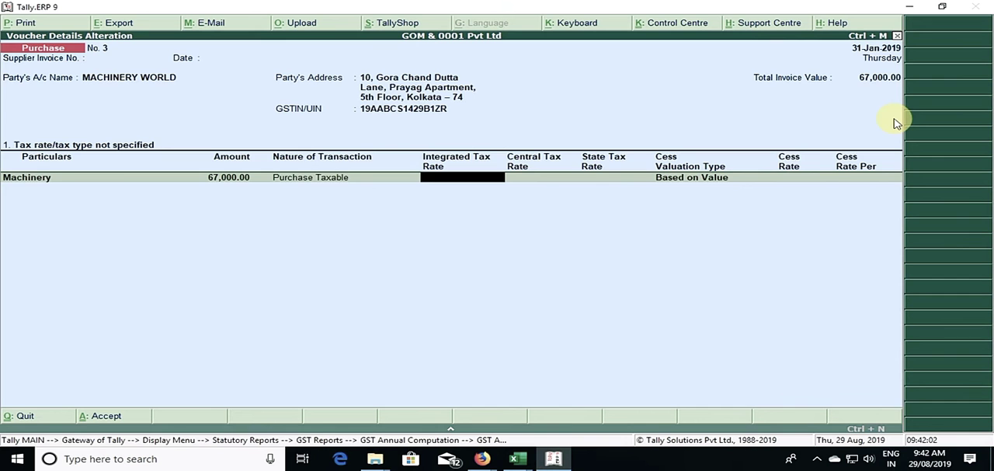
{"action": "key", "text": "Escape"}
{"action": "key", "text": "Return"}
{"action": "key", "text": "Escape"}
Step: Try to resolve the unspecified tax rate exception for the Machinery line as Purchase Taxable with the tax rates left blank
{"action": "key", "text": "Down"}
{"action": "key", "text": "Return"}
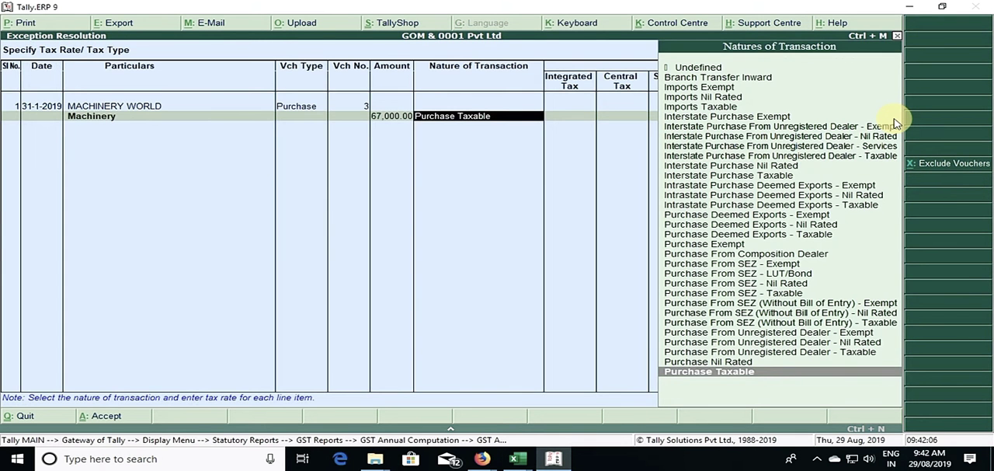
{"action": "key", "text": "Return"}
{"action": "key", "text": "Return"}
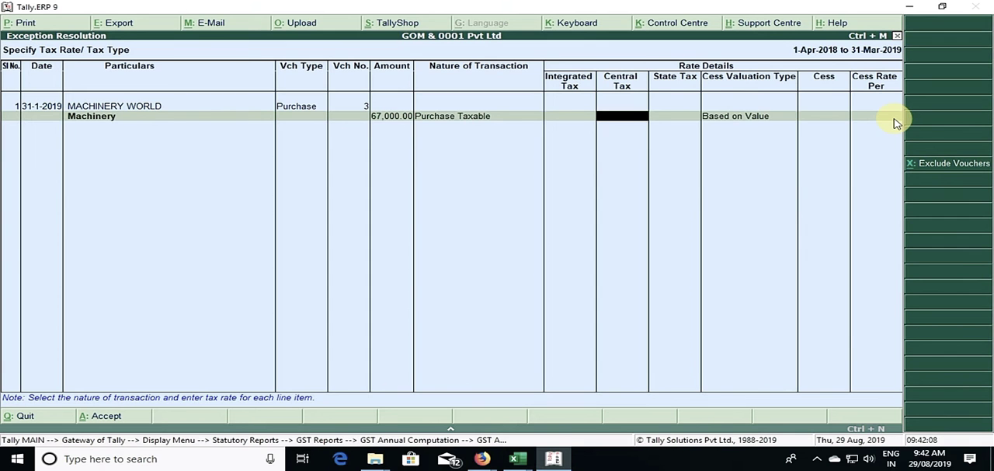
{"action": "key", "text": "Return"}
{"action": "key", "text": "Return"}
Step: Reopen the Machinery World voucher and set the Machinery line's integrated tax rate to 18%, with Purchase Taxable as nature of transaction
{"action": "key", "text": "Return"}
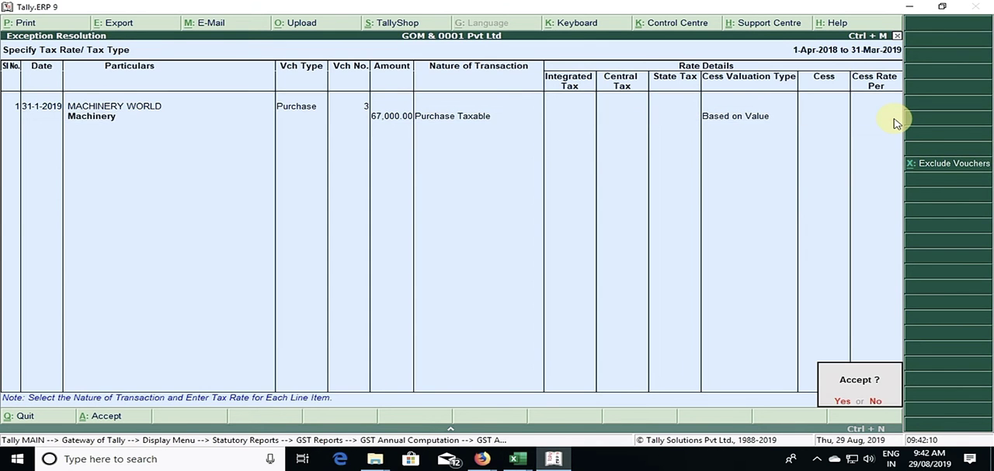
{"action": "key", "text": "y"}
{"action": "key", "text": "Return"}
{"action": "key", "text": "Return"}
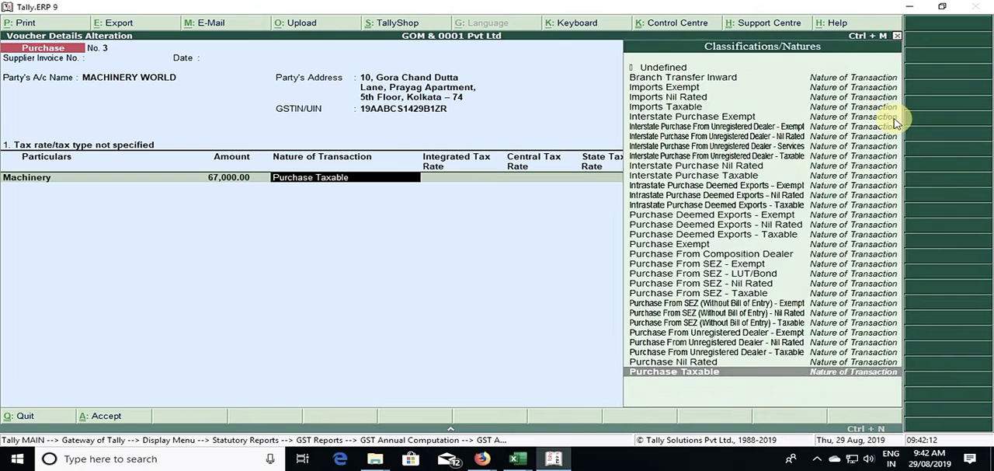
{"action": "key", "text": "Return"}
{"action": "type", "text": "0"}
{"action": "key", "text": "Return"}
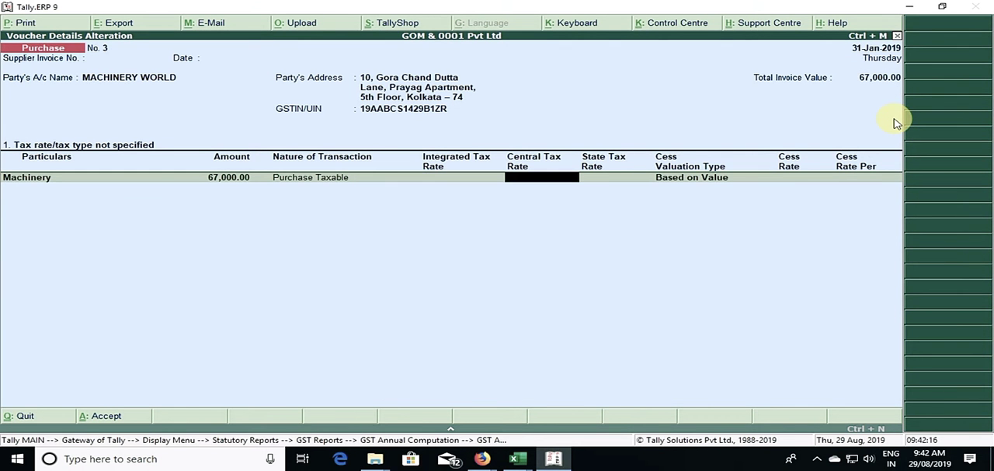
{"action": "key", "text": "BackSpace"}
{"action": "type", "text": "1"}
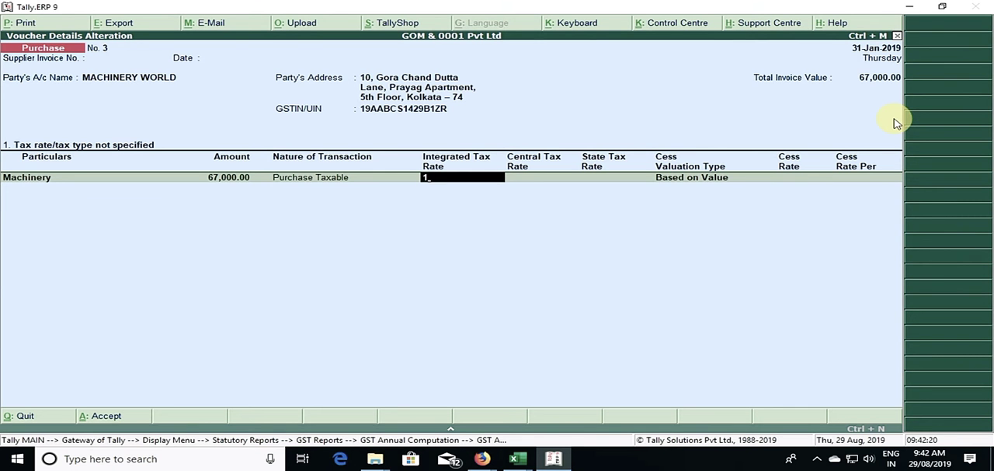
{"action": "type", "text": "8"}
{"action": "key", "text": "Return"}
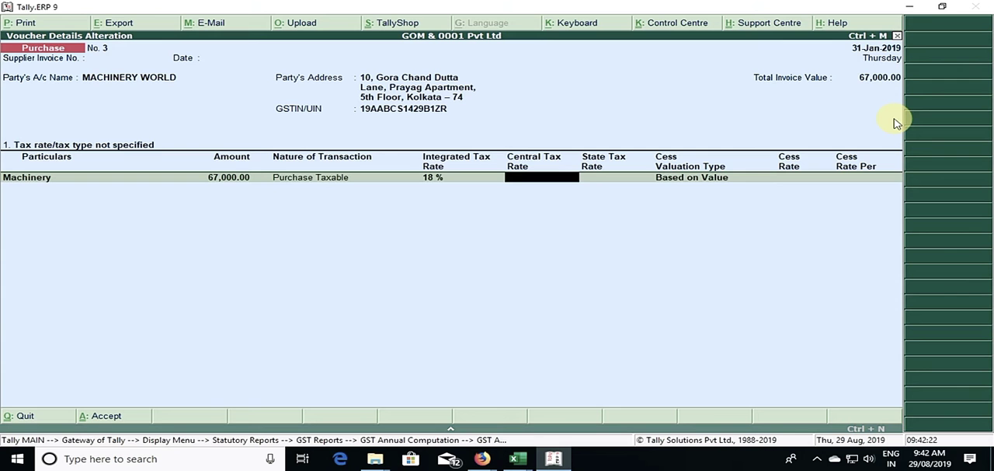
Step: Set the Machinery line's central tax and state tax rates to 9% each, leaving the cess rate blank
{"action": "type", "text": "9"}
{"action": "key", "text": "Return"}
{"action": "type", "text": "9"}
{"action": "key", "text": "Return"}
{"action": "key", "text": "Return"}
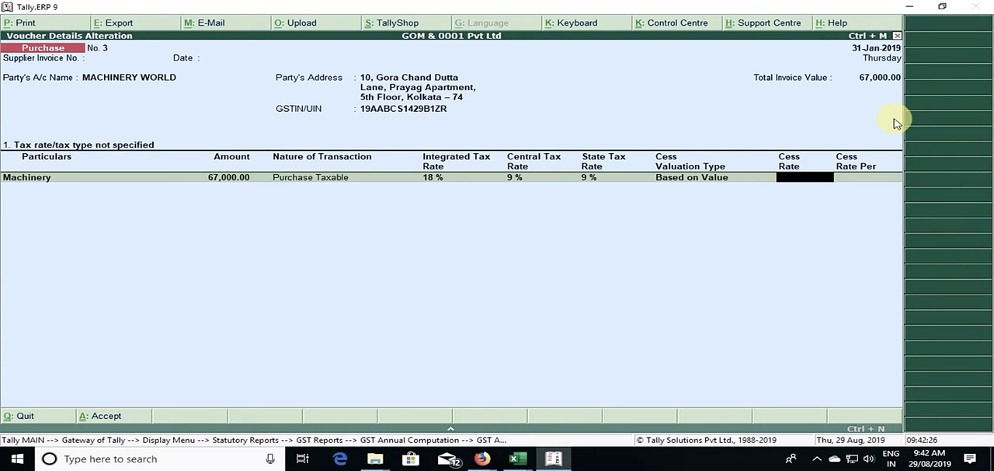
{"action": "key", "text": "Return"}
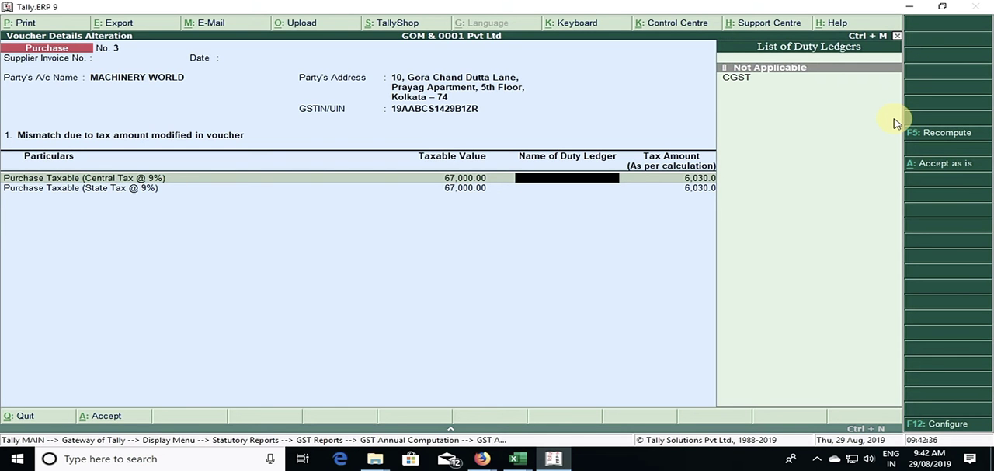
Step: Assign the CGST and SGST duty ledgers to the Machinery World voucher with a transaction tax amount of 6,030 each, and accept
{"action": "key", "text": "Down"}
{"action": "key", "text": "Return"}
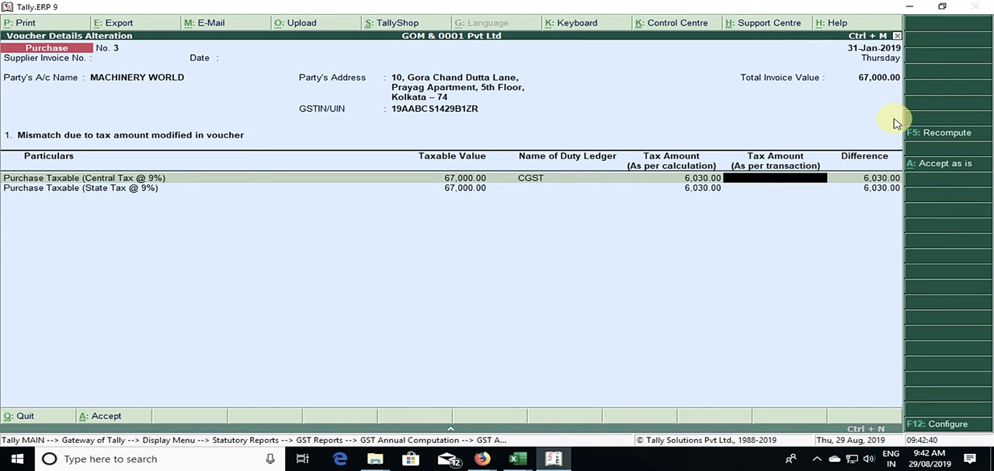
{"action": "type", "text": "6030"}
{"action": "key", "text": "Return"}
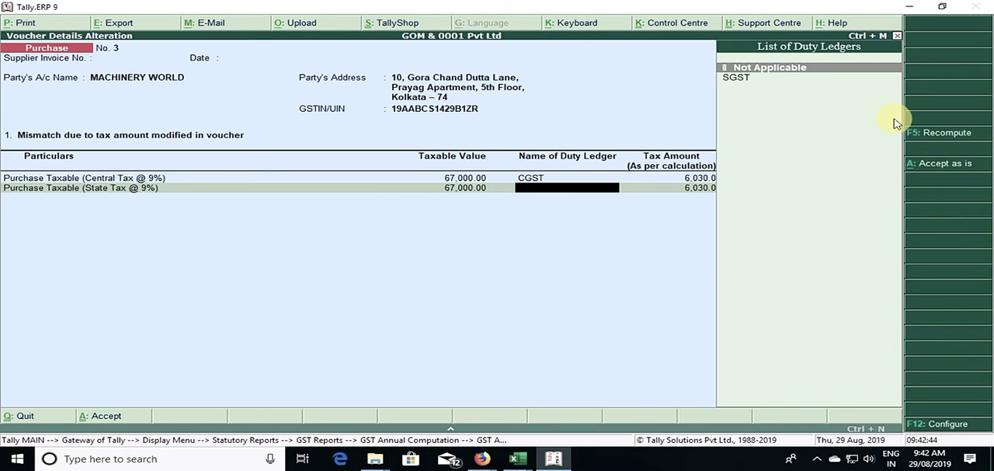
{"action": "key", "text": "Down"}
{"action": "key", "text": "Return"}
{"action": "type", "text": "6030"}
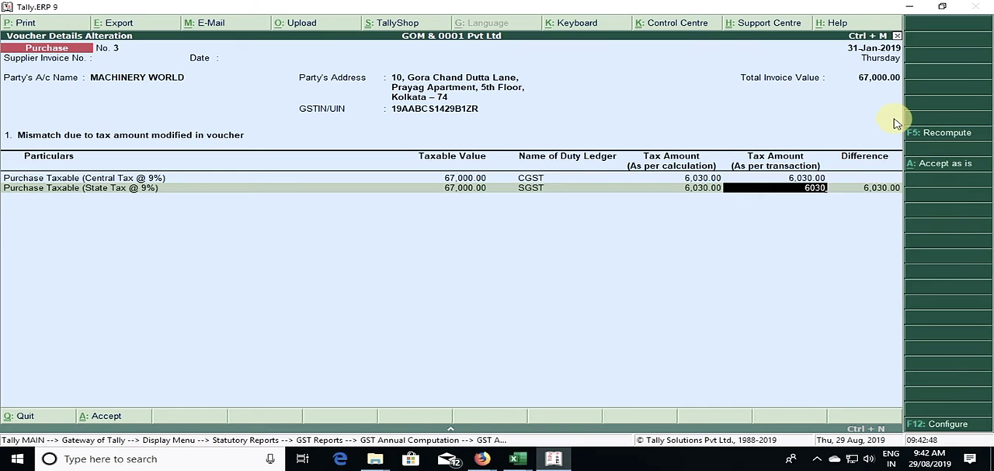
{"action": "key", "text": "Return"}
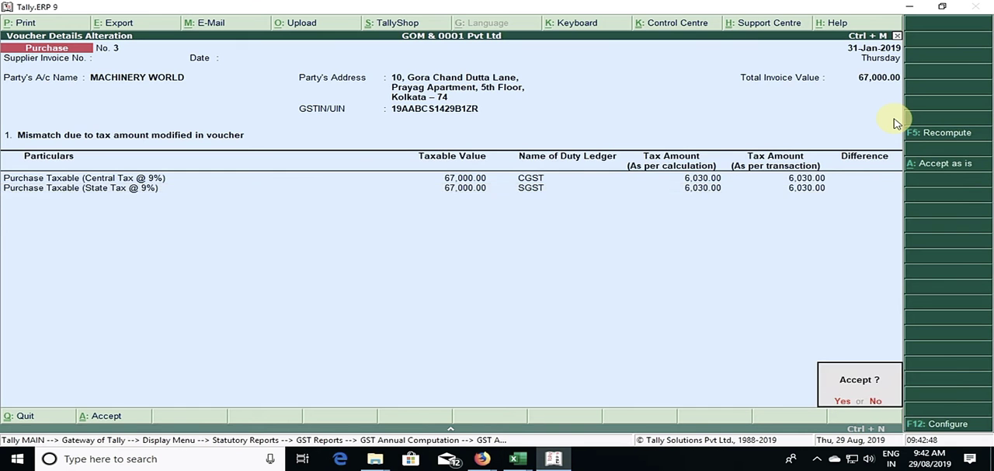
{"action": "key", "text": "Return"}
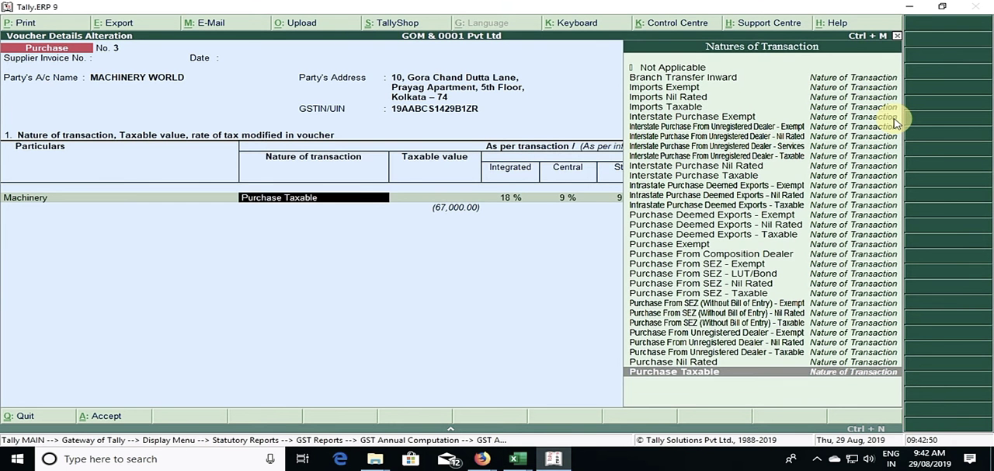
Step: Set the Machinery line's taxable value to 67,000, keep Purchase Taxable and the existing rates, and accept the voucher details
{"action": "key", "text": "Return"}
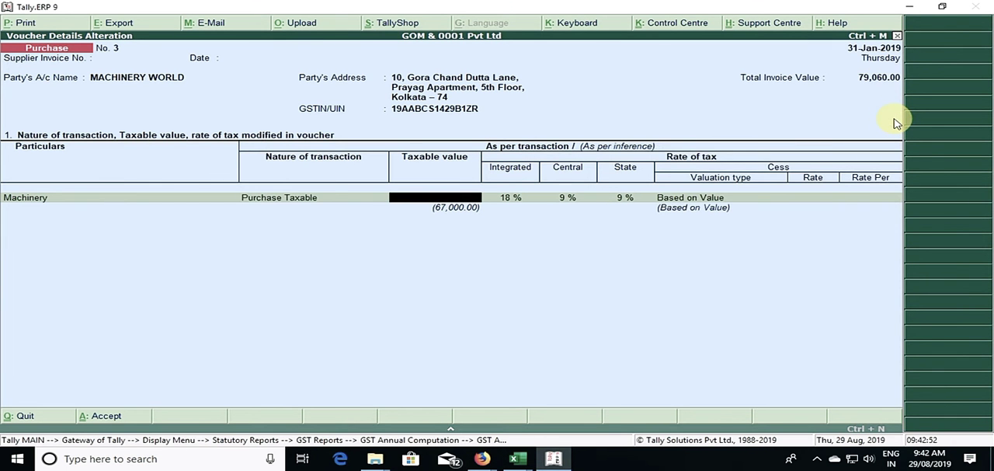
{"action": "type", "text": "67000"}
{"action": "key", "text": "Return"}
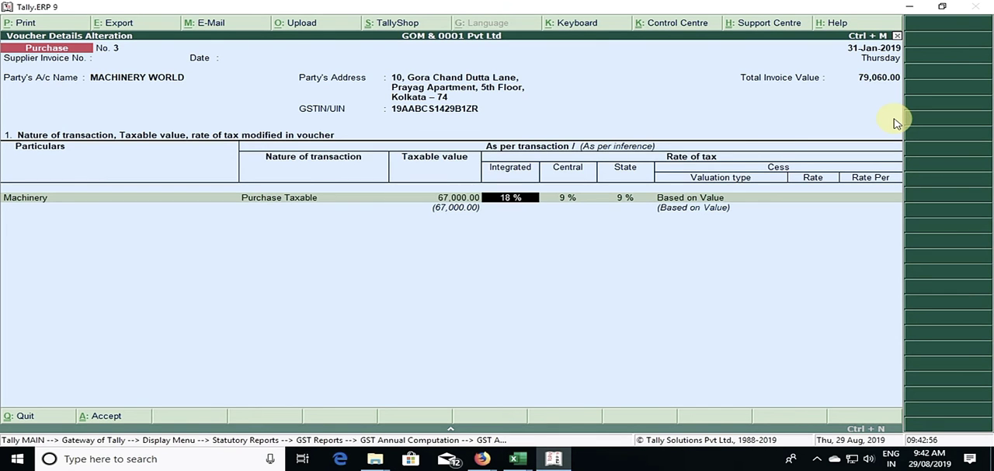
{"action": "key", "text": "Return"}
{"action": "key", "text": "Return"}
{"action": "key", "text": "Return"}
{"action": "key", "text": "Return"}
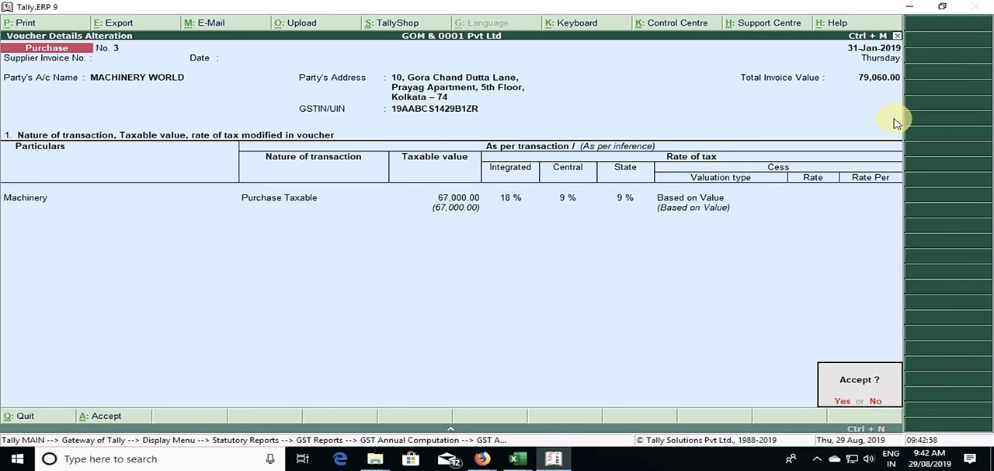
{"action": "key", "text": "Return"}
Step: Return to the GST Annual Computation summary and check the voucher counts for the period
{"action": "key", "text": "Escape"}
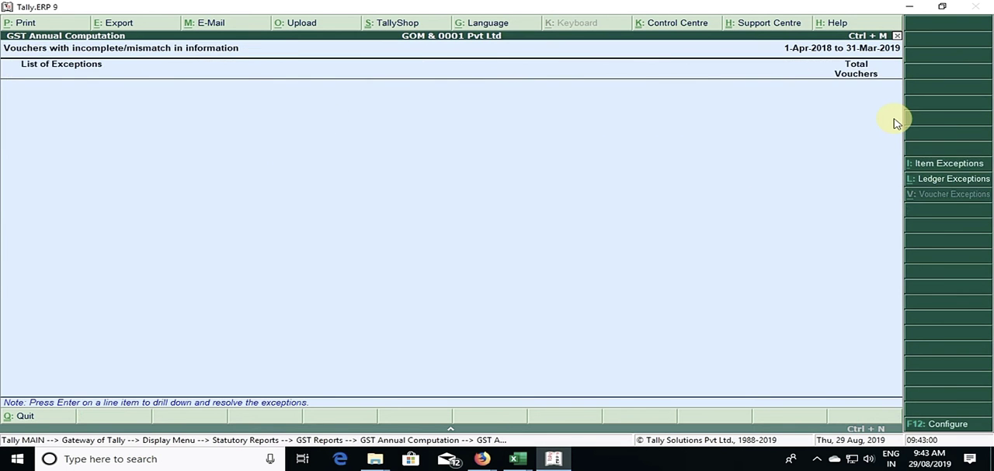
{"action": "key", "text": "Escape"}
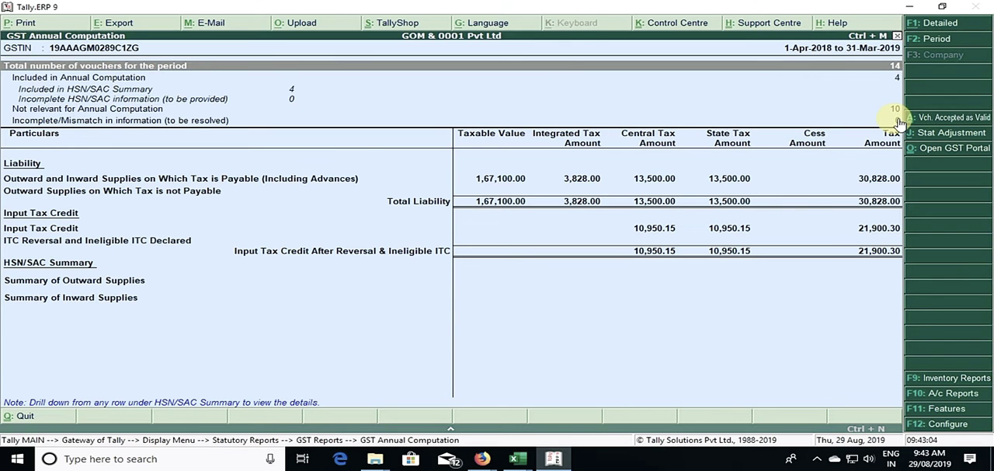
{"action": "key", "text": "Down"}
{"action": "key", "text": "Down"}
{"action": "key", "text": "Down"}
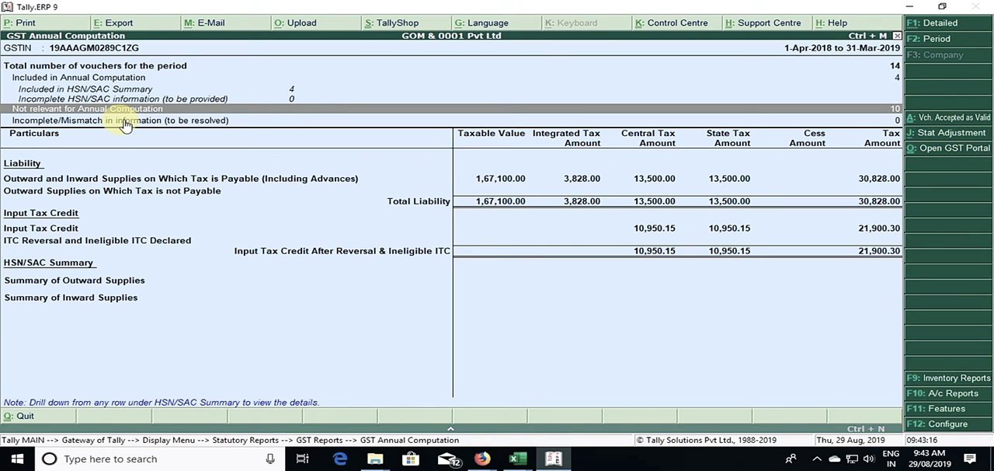
Step: Review the natures of adjustment offered for a GST stat adjustment, then quit without saving and return to the GST reports list
{"action": "left_click", "coordinate": [946, 134]}
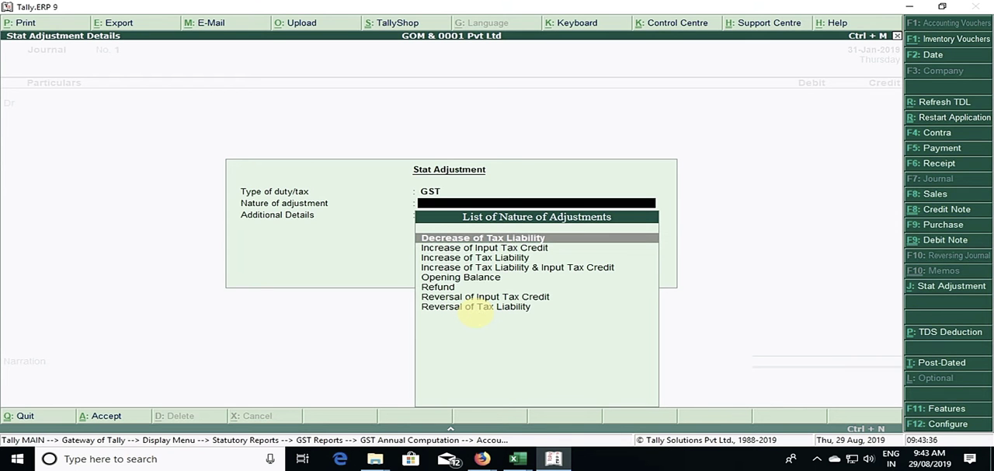
{"action": "key", "text": "Down"}
{"action": "key", "text": "Down"}
{"action": "key", "text": "Down"}
{"action": "key", "text": "Down"}
{"action": "key", "text": "Down"}
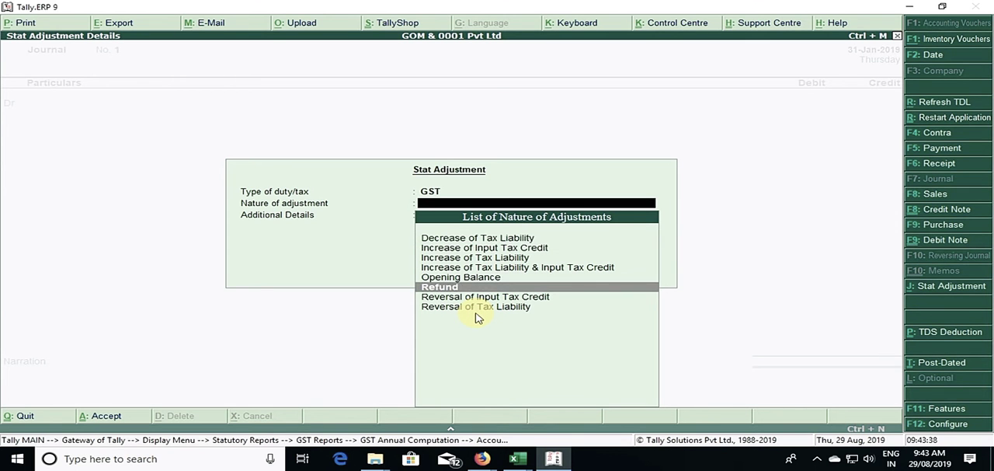
{"action": "key", "text": "Down"}
{"action": "key", "text": "Escape"}
{"action": "key", "text": "Escape"}
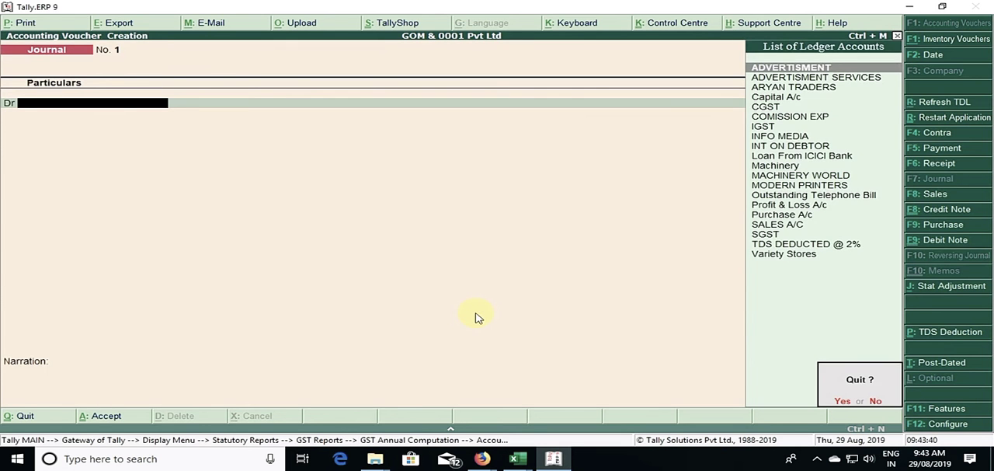
{"action": "key", "text": "y"}
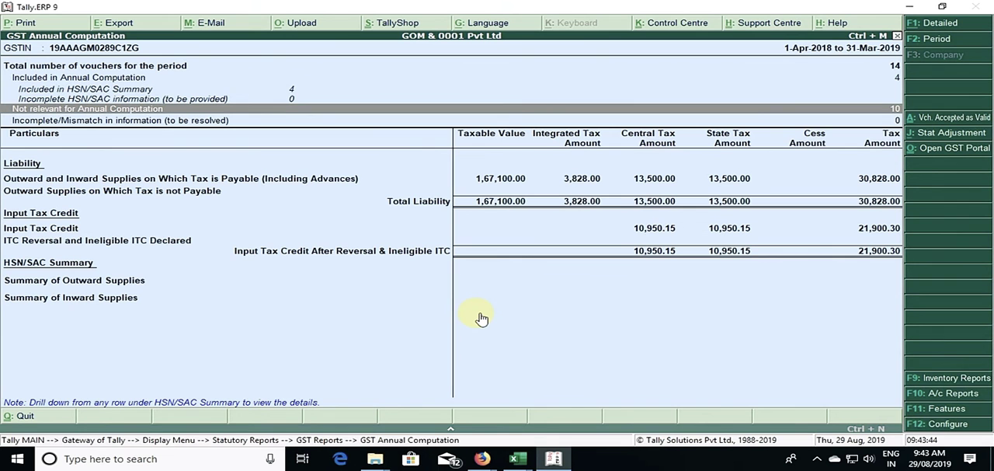
{"action": "key", "text": "Escape"}
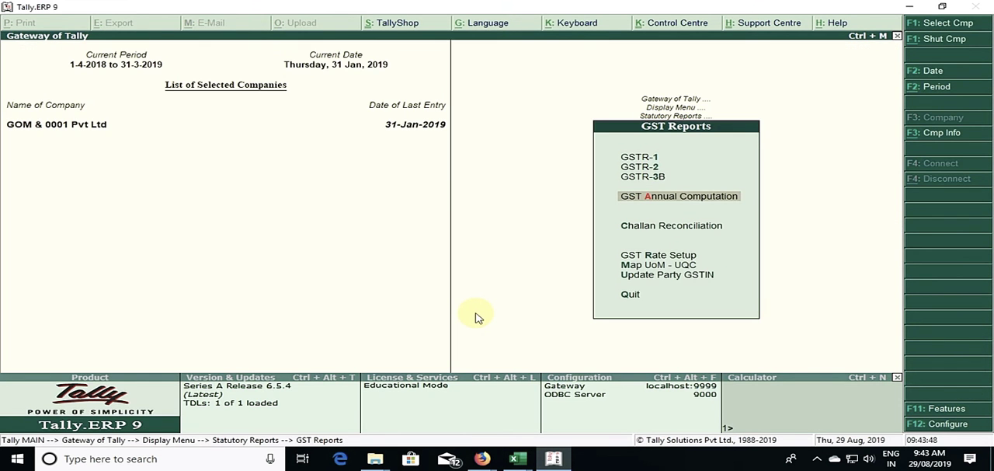
Step: Switch to the Firefox download page and read the Release 6.5.4 notes on GST CMP-08 support, dismissing the mail notification
{"action": "key", "text": "alt+Tab"}
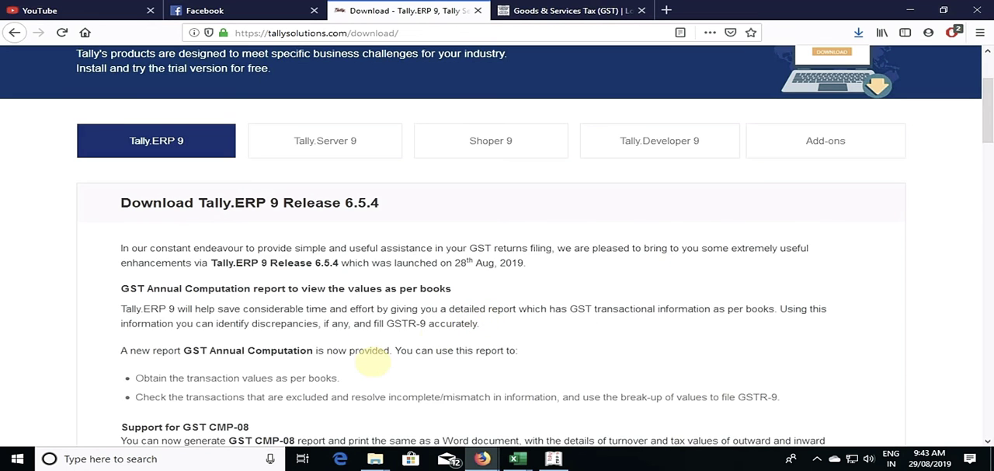
{"action": "scroll", "coordinate": [340, 354], "scroll_direction": "down", "scroll_amount": 1}
{"action": "scroll", "coordinate": [340, 354], "scroll_direction": "down", "scroll_amount": 1}
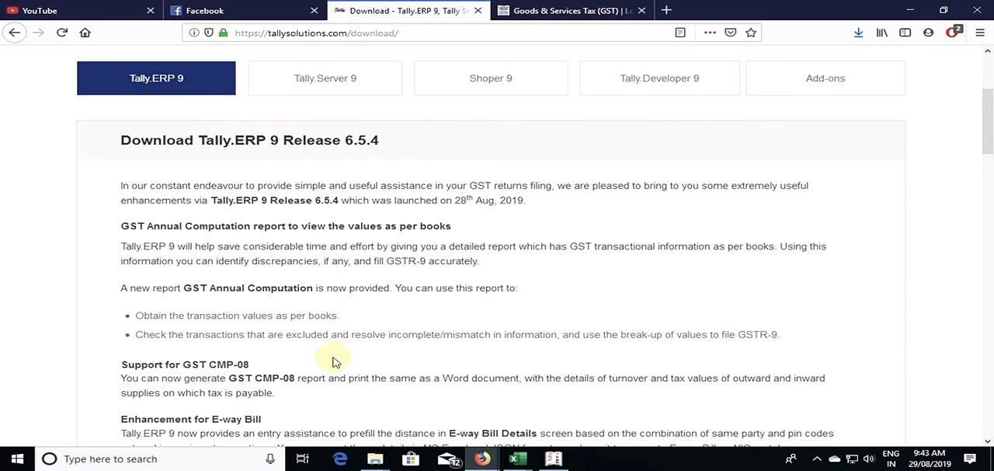
{"action": "scroll", "coordinate": [338, 361], "scroll_direction": "down", "scroll_amount": 2}
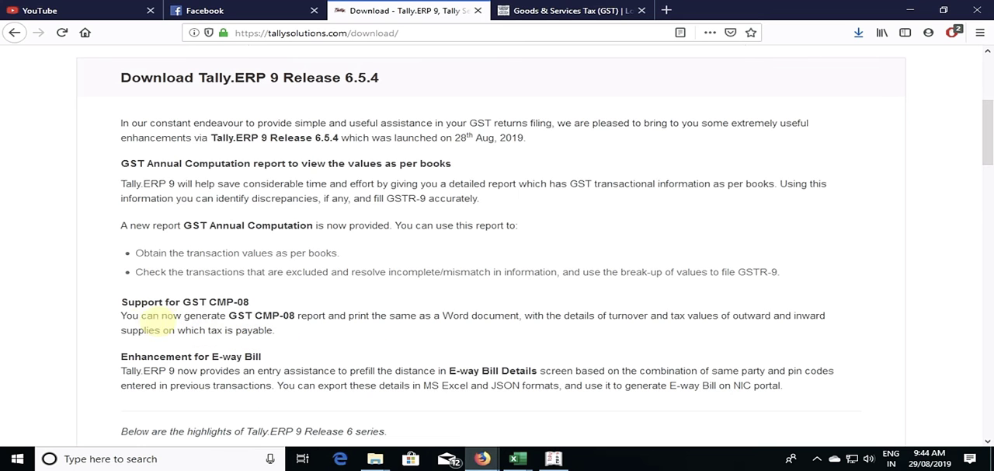
{"action": "left_click_drag", "start_coordinate": [124, 319], "coordinate": [283, 339]}
{"action": "left_click", "coordinate": [282, 339]}
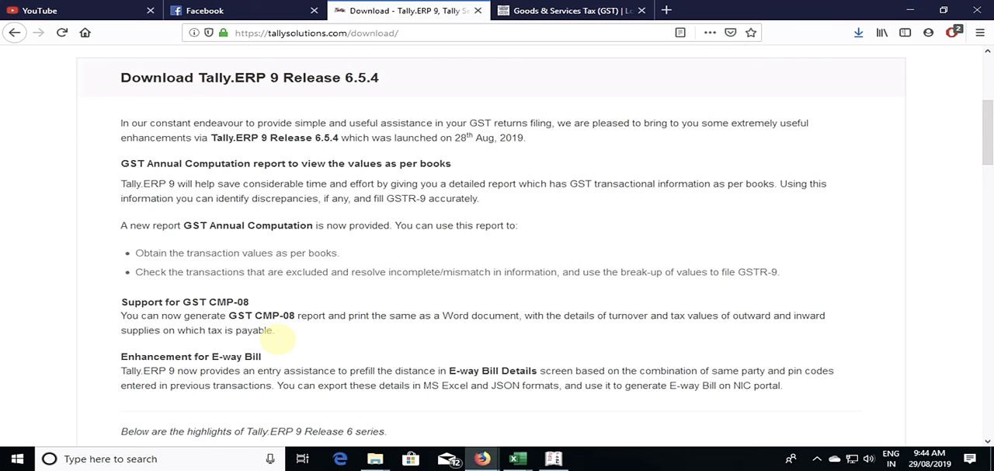
{"action": "left_click_drag", "start_coordinate": [269, 331], "coordinate": [123, 314]}
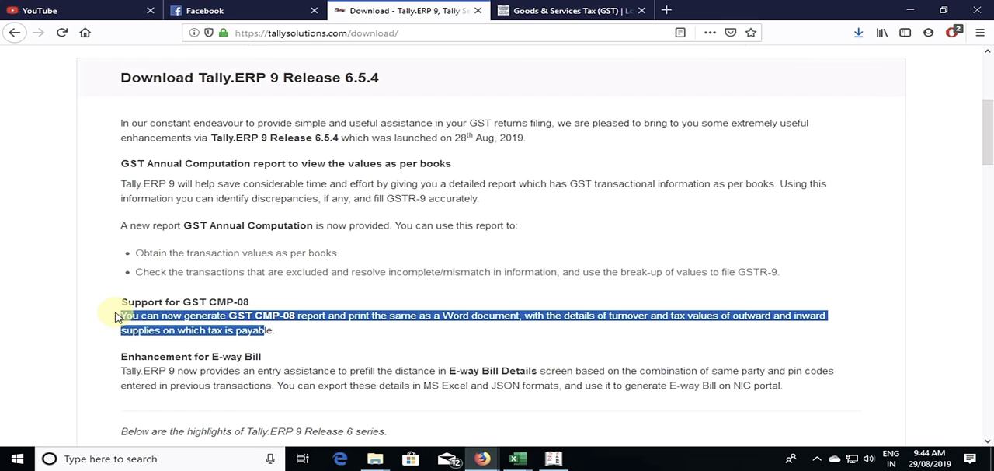
{"action": "left_click", "coordinate": [127, 316]}
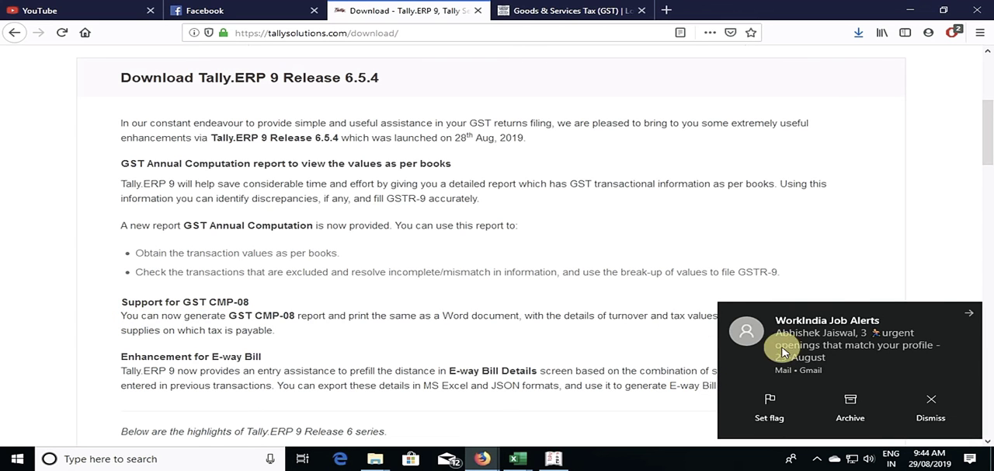
{"action": "left_click", "coordinate": [969, 312]}
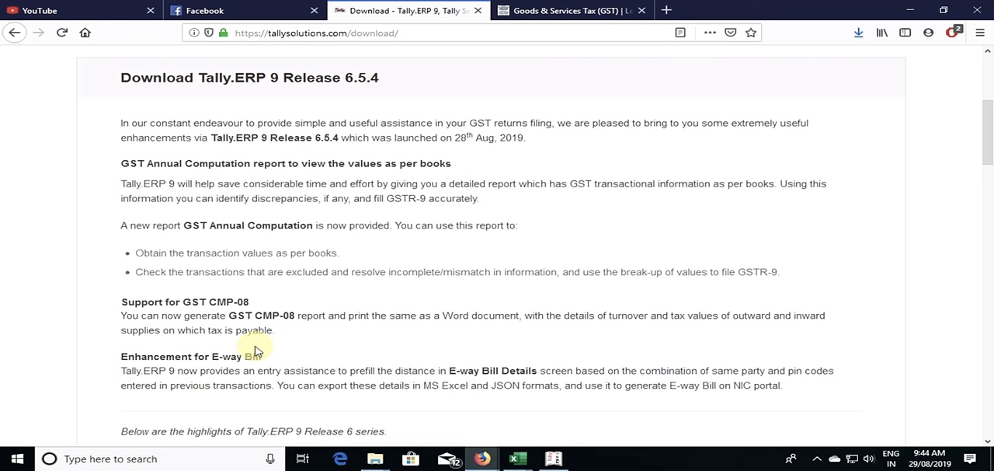
Step: Switch back to Tally.ERP 9 and open the company's GST details from the Statutory and Taxation features
{"action": "key", "text": "alt+Tab"}
{"action": "key", "text": "Escape"}
{"action": "key", "text": "Escape"}
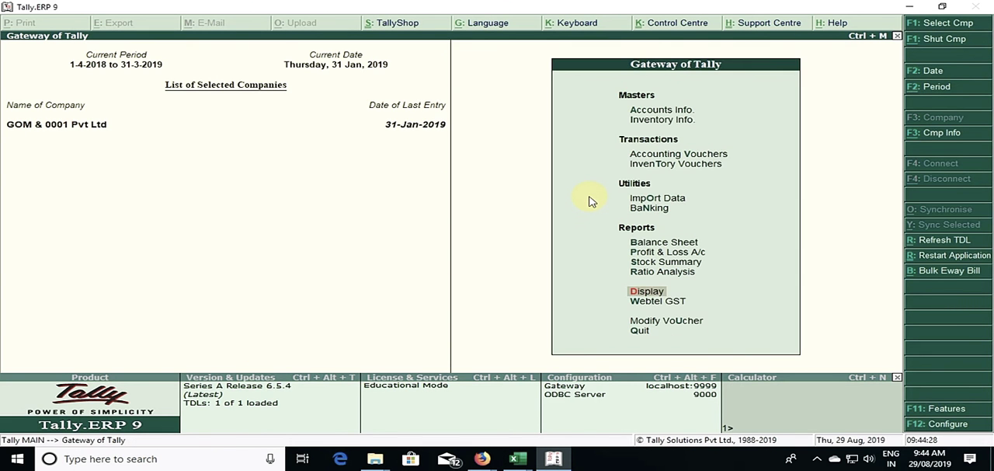
{"action": "key", "text": "F11"}
{"action": "key", "text": "F3"}
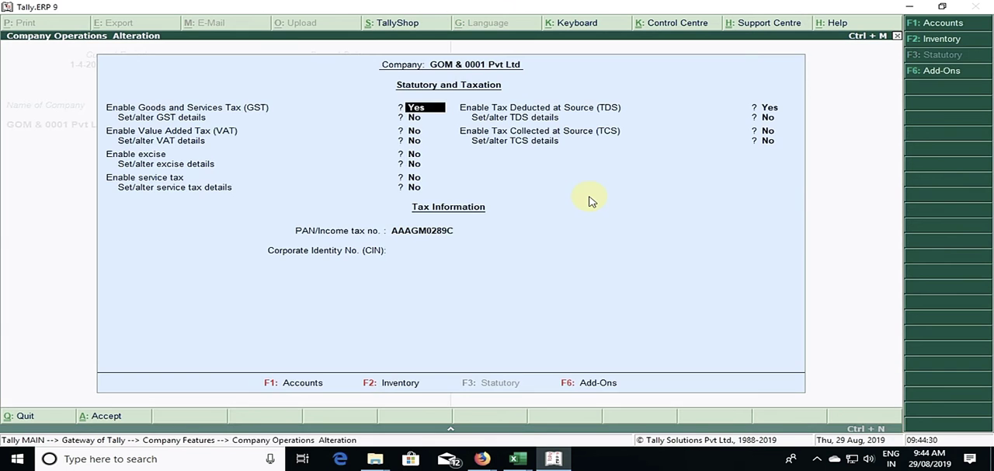
{"action": "key", "text": "y"}
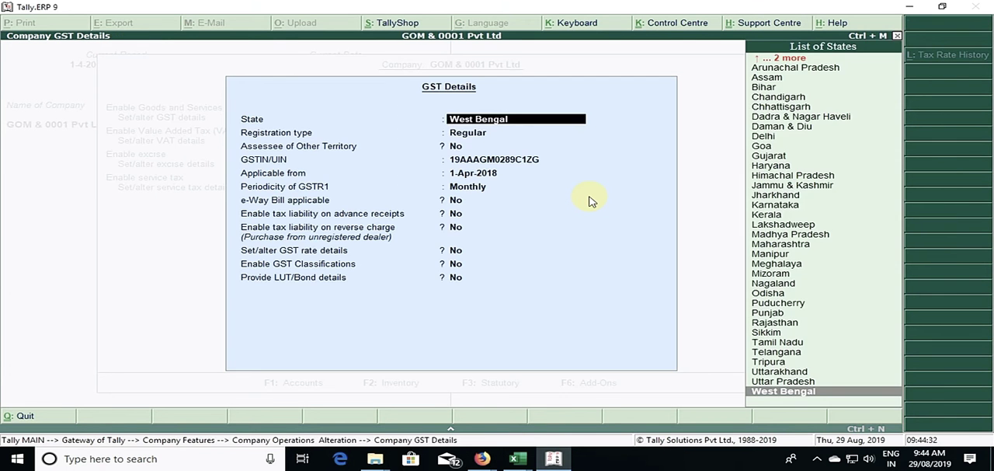
Step: Keep West Bengal as the state, set the registration type to Composition, and close the help browser window
{"action": "key", "text": "Return"}
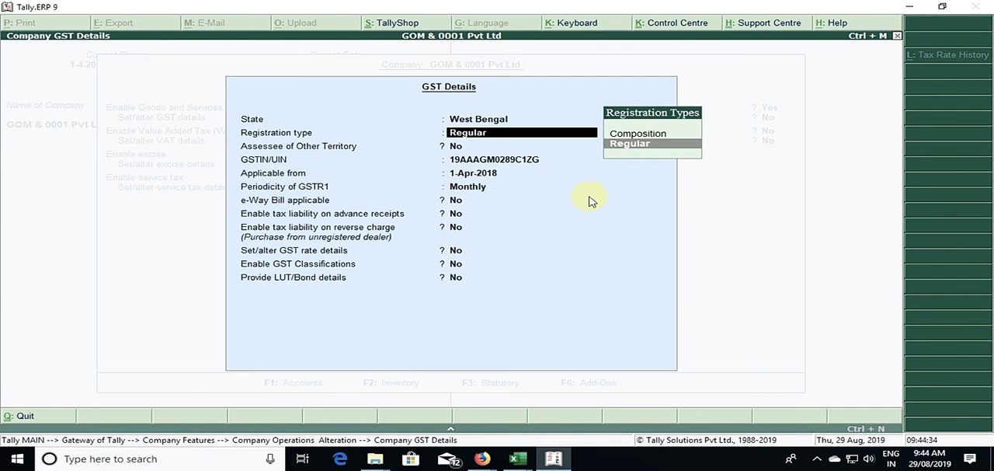
{"action": "key", "text": "Up"}
{"action": "key", "text": "Return"}
{"action": "key", "text": "n"}
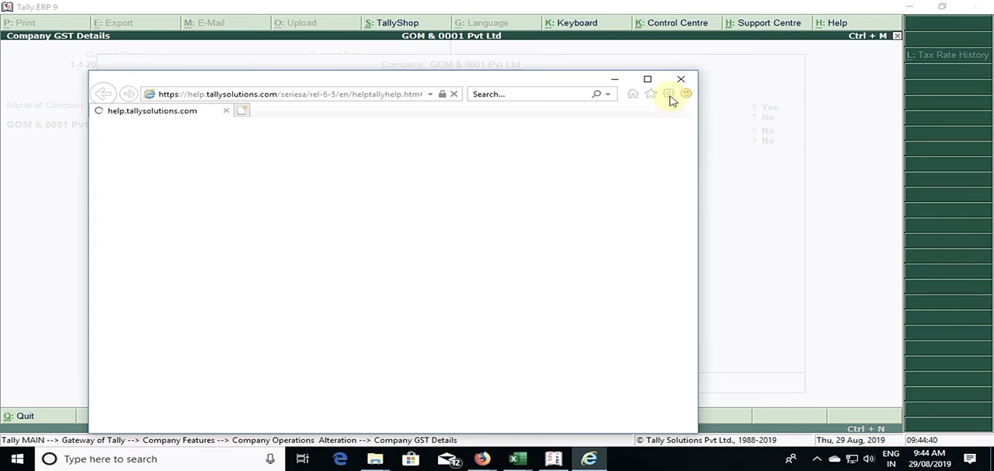
{"action": "left_click", "coordinate": [682, 83]}
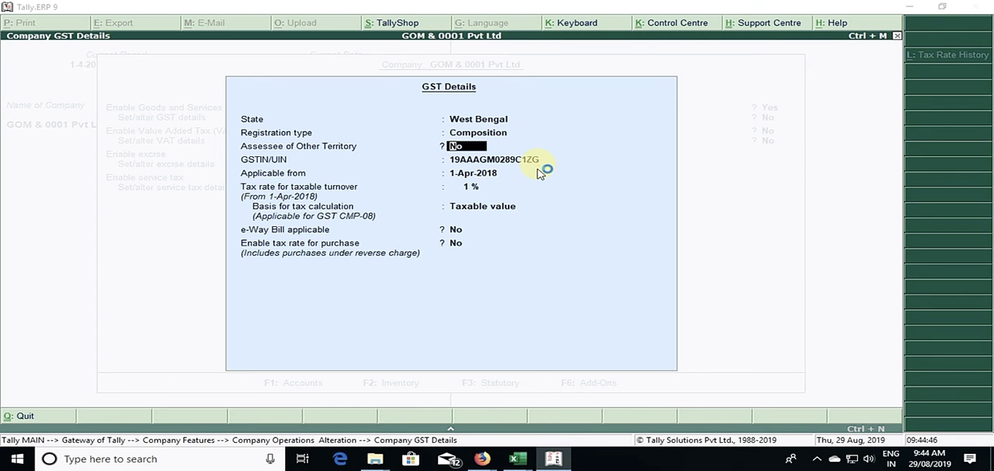
Step: Review the basis for tax calculation options for GST CMP-08: Taxable value, and Taxable, Exempt and Nil rated values
{"action": "key", "text": "Return"}
{"action": "key", "text": "Return"}
{"action": "key", "text": "Return"}
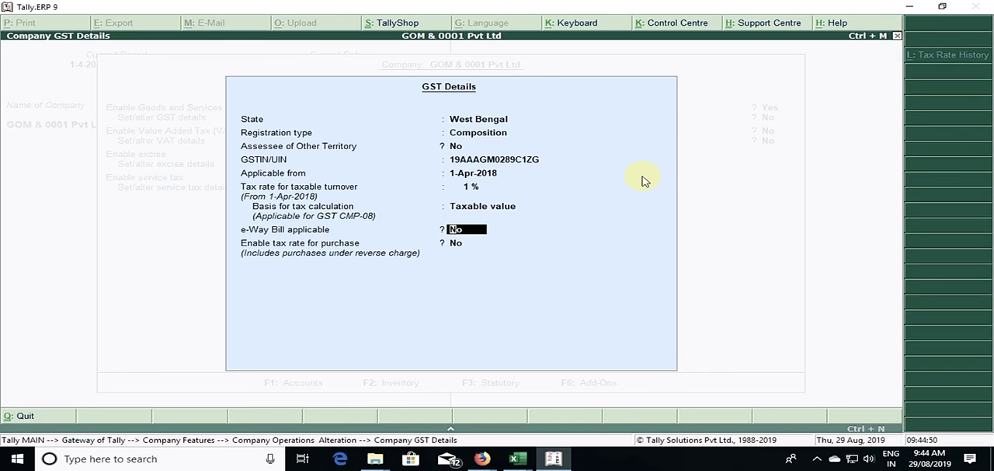
{"action": "key", "text": "Return"}
{"action": "key", "text": "Up"}
{"action": "key", "text": "Up"}
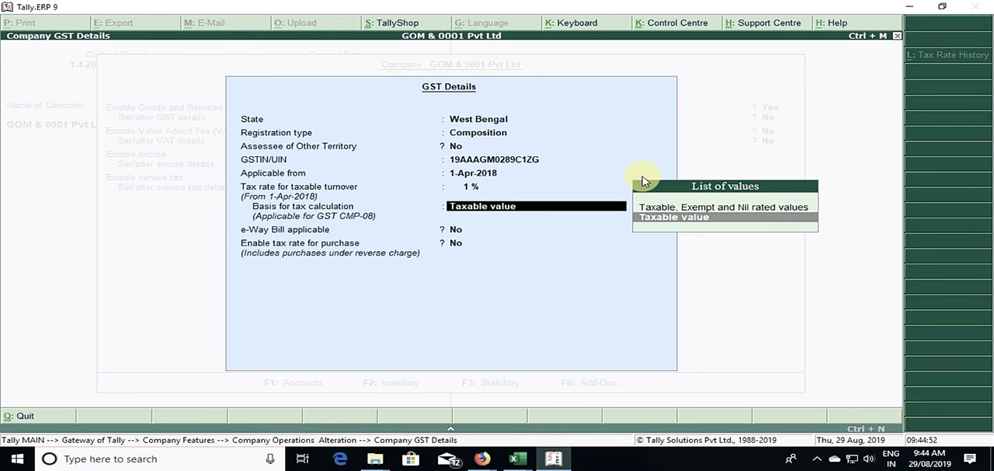
{"action": "key", "text": "Up"}
{"action": "key", "text": "Down"}
{"action": "key", "text": "Up"}
{"action": "key", "text": "Down"}
{"action": "key", "text": "Up"}
{"action": "key", "text": "Down"}
Step: Keep Taxable value as the basis for tax calculation, accept the GST details, and return to the Gateway of Tally
{"action": "key", "text": "Return"}
{"action": "key", "text": "Return"}
{"action": "key", "text": "Return"}
{"action": "key", "text": "Return"}
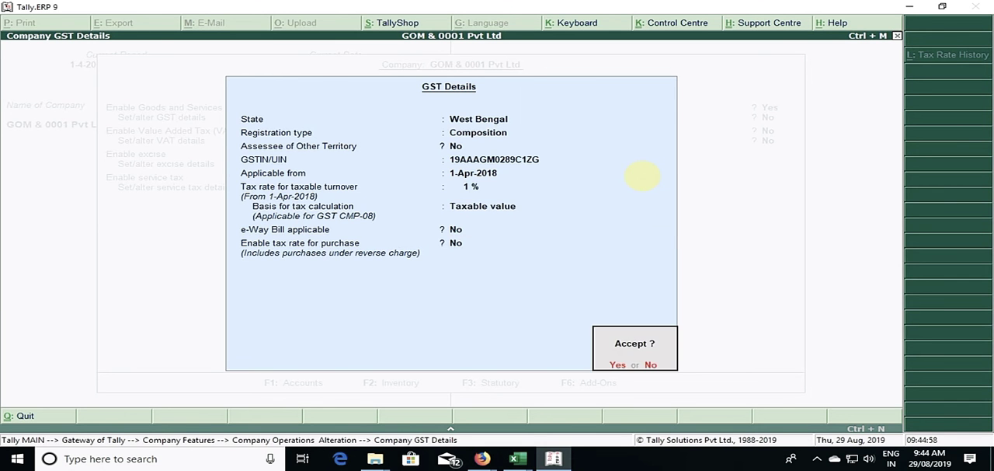
{"action": "key", "text": "ctrl+a"}
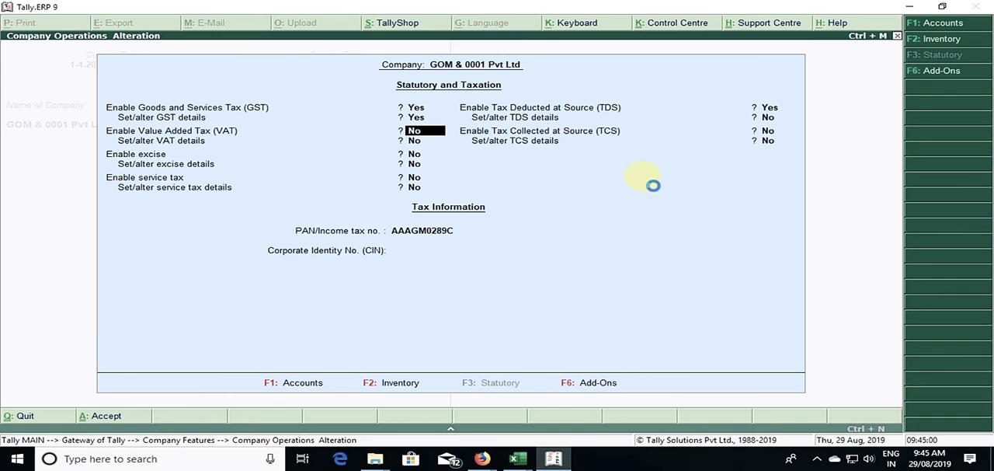
{"action": "key", "text": "Escape"}
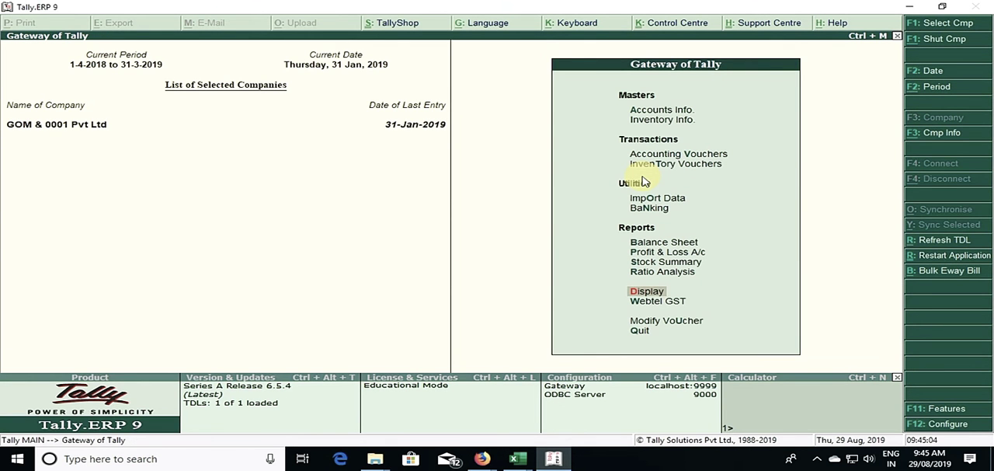
Step: Open the GST CMP-08 report from the quarterly GST returns in the statutory reports
{"action": "key", "text": "d"}
{"action": "key", "text": "o"}
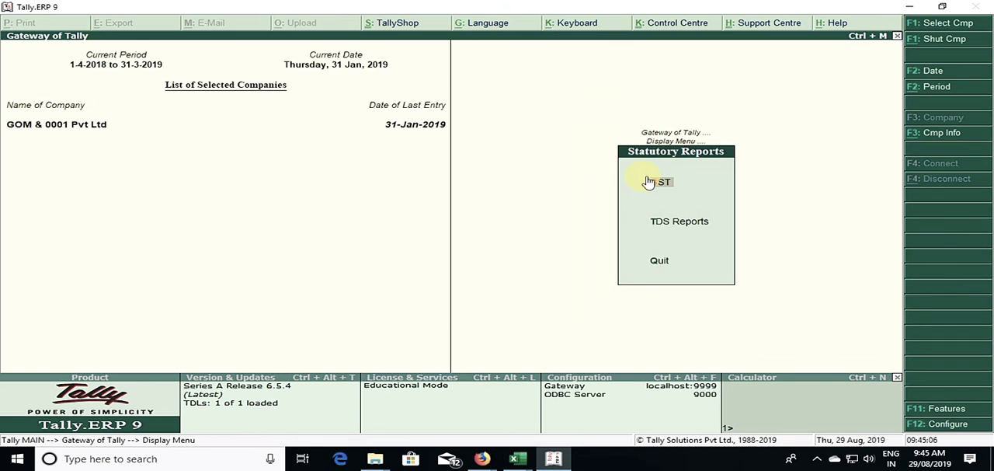
{"action": "left_click", "coordinate": [648, 182]}
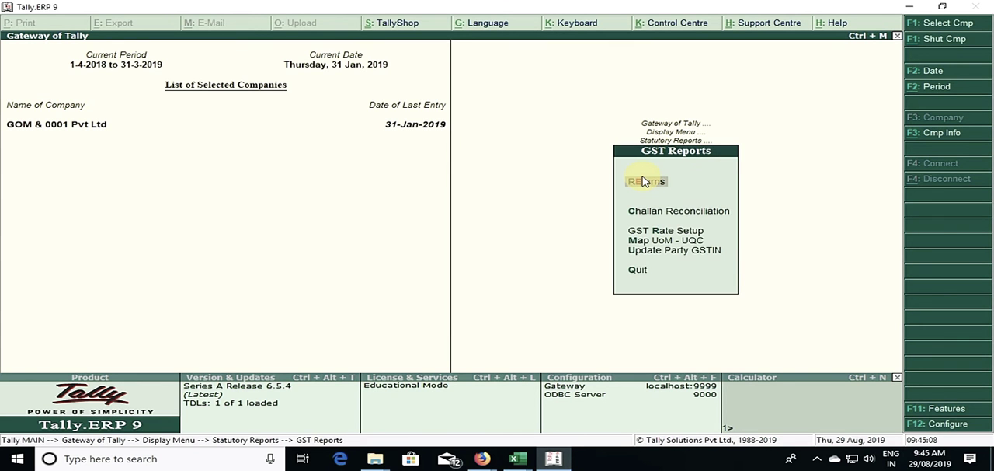
{"action": "left_click", "coordinate": [643, 181]}
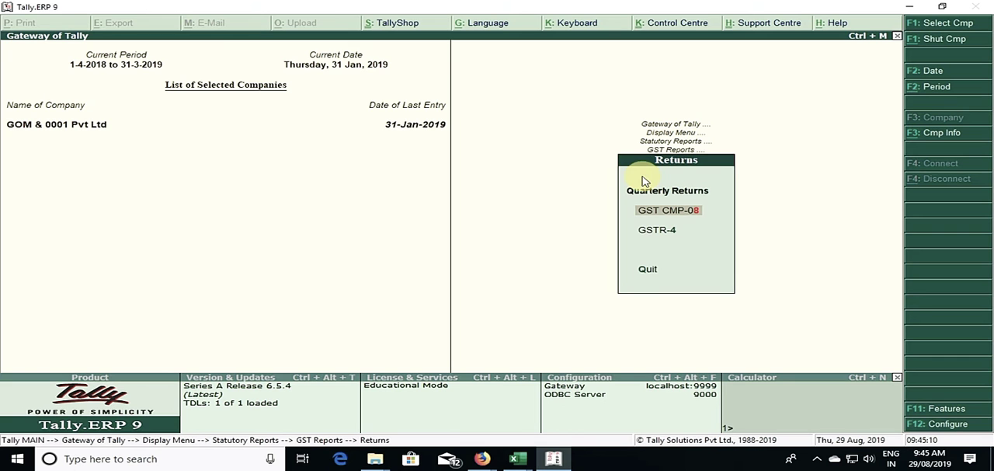
{"action": "key", "text": "Escape"}
{"action": "key", "text": "Return"}
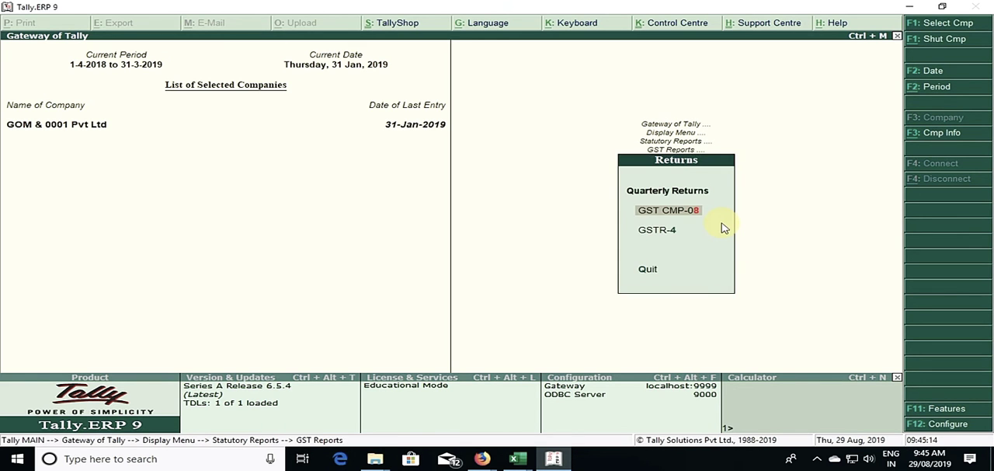
{"action": "key", "text": "Down"}
{"action": "key", "text": "Up"}
{"action": "key", "text": "Return"}
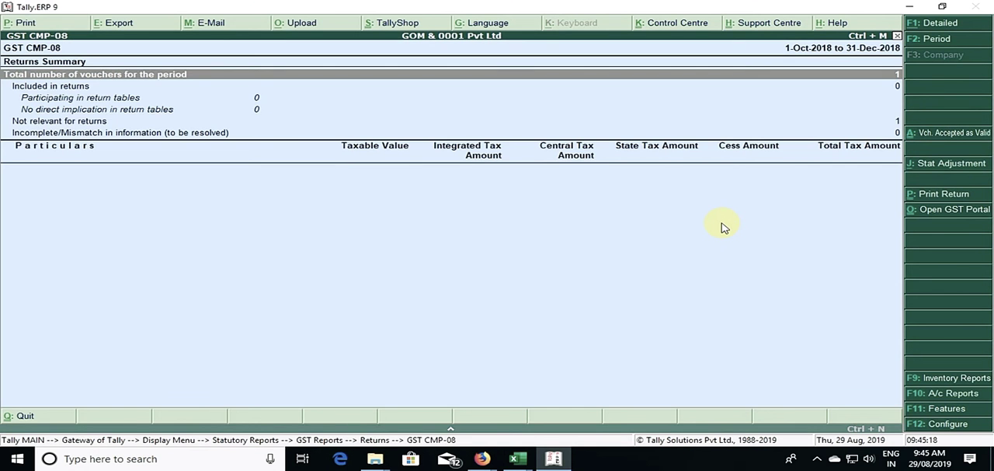
Step: View the GSTR-4 returns summary and reopen the GST CMP-08 report
{"action": "key", "text": "Escape"}
{"action": "key", "text": "Down"}
{"action": "key", "text": "Return"}
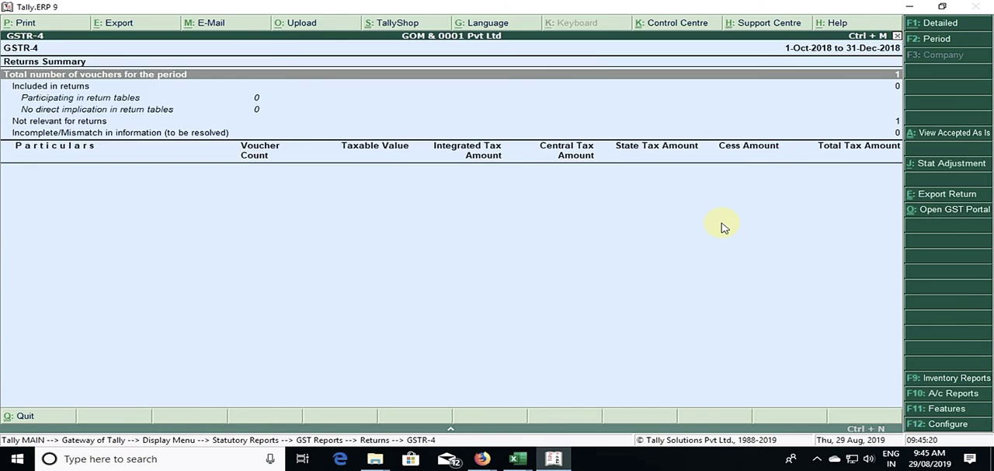
{"action": "key", "text": "Escape"}
{"action": "key", "text": "Down"}
{"action": "key", "text": "Up"}
{"action": "key", "text": "Up"}
{"action": "key", "text": "Return"}
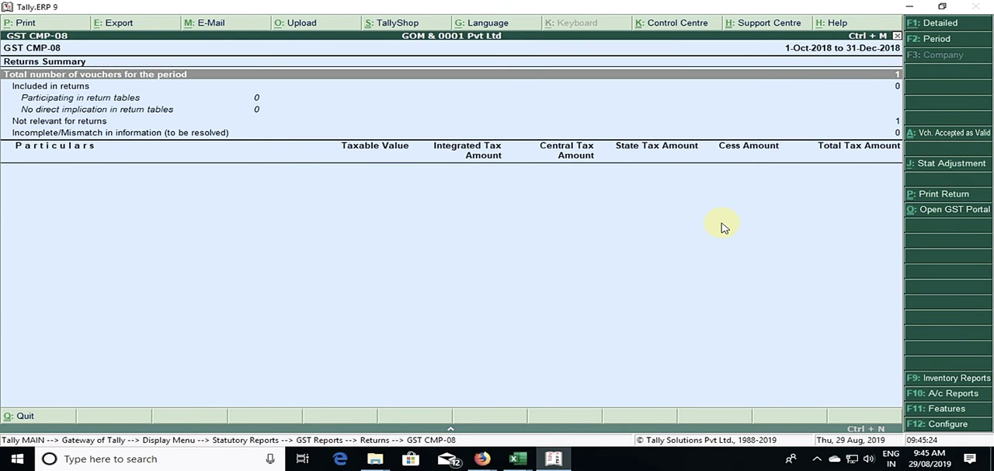
Step: Print the GST CMP-08 return for 1-Oct-2018 to 31-Dec-2018 with print preview so it opens as a Word document
{"action": "left_click", "coordinate": [925, 194]}
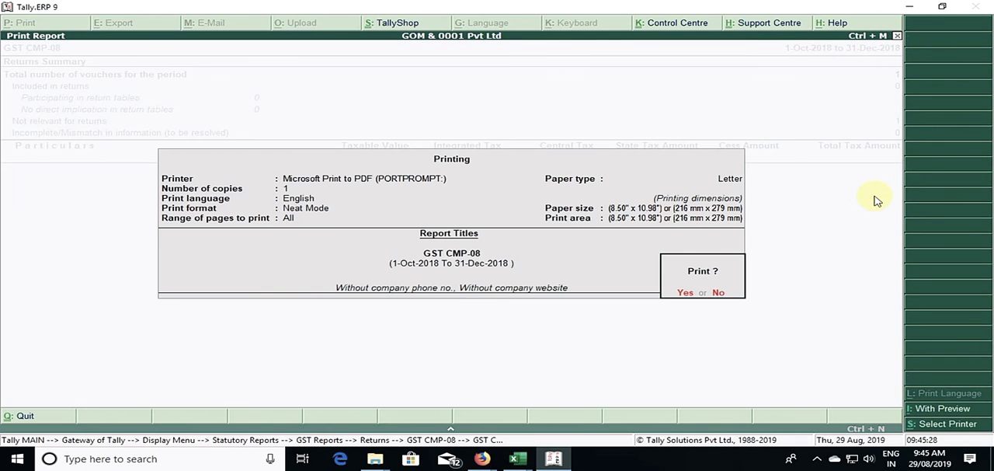
{"action": "key", "text": "Escape"}
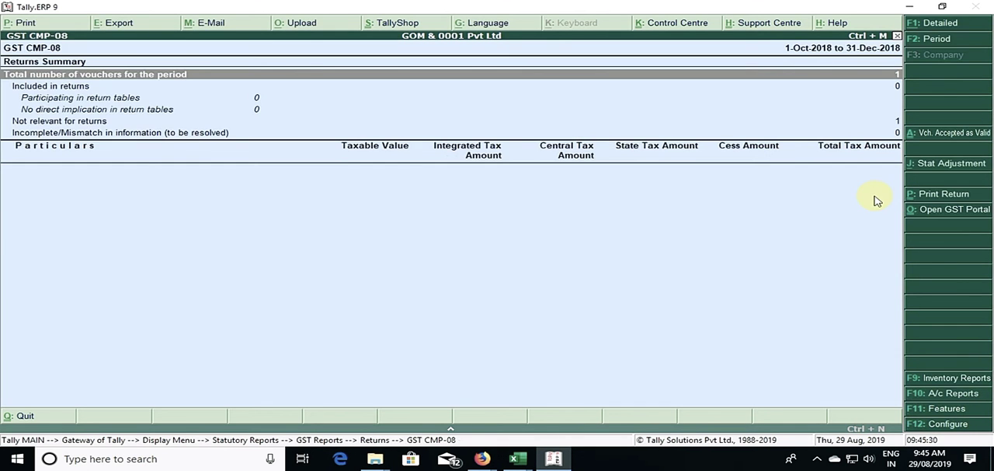
{"action": "left_click", "coordinate": [938, 201]}
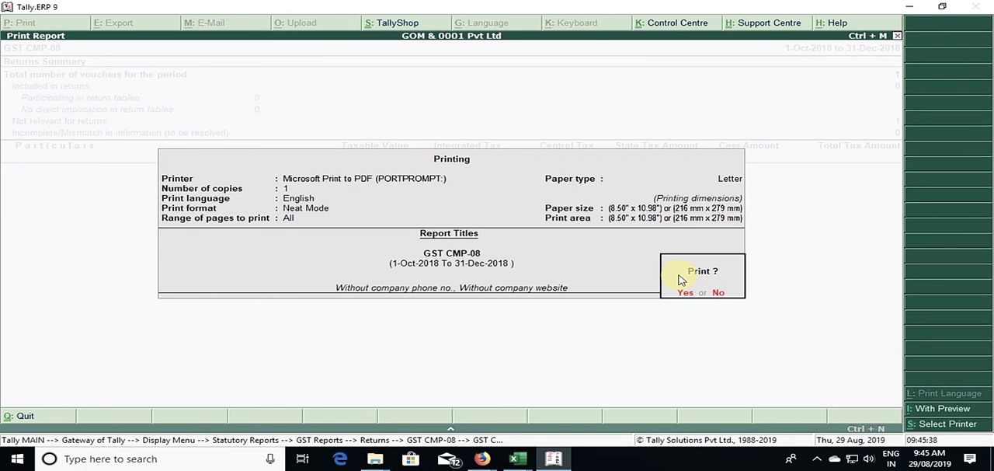
{"action": "key", "text": "alt+i"}
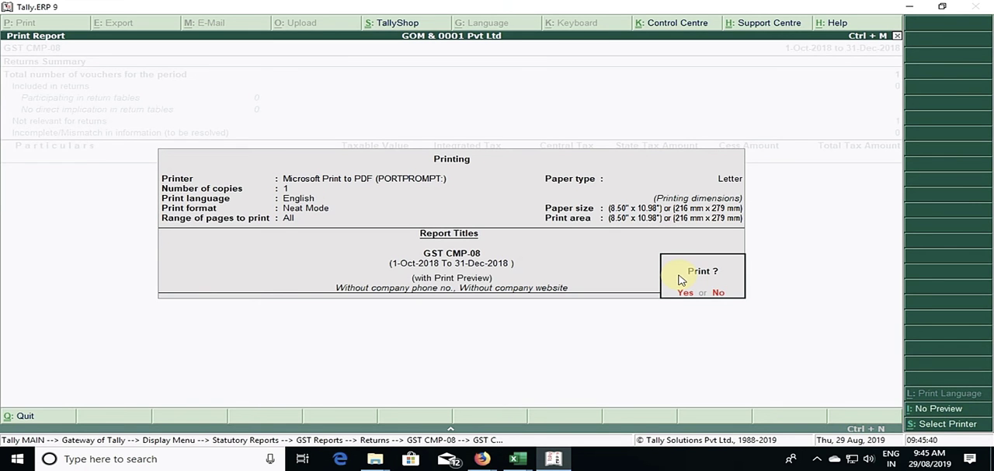
{"action": "left_click", "coordinate": [679, 280]}
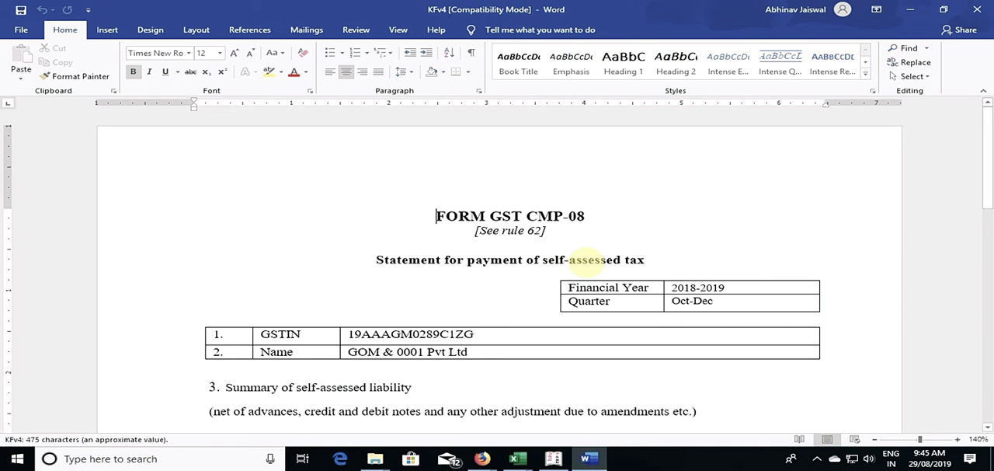
Step: Examine the GST CMP-08 form's header and self-assessed liability table in Word, and switch back to Tally.ERP 9
{"action": "scroll", "coordinate": [655, 287], "scroll_direction": "down", "scroll_amount": 8}
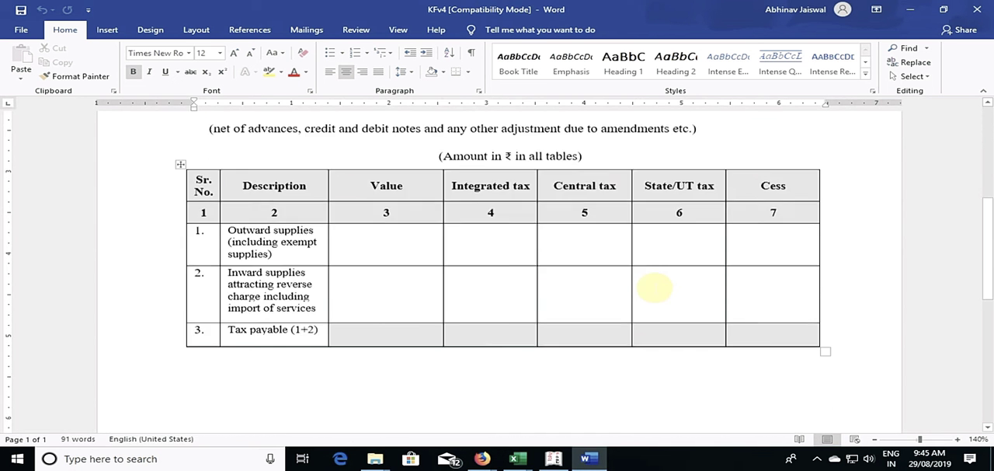
{"action": "scroll", "coordinate": [655, 288], "scroll_direction": "down", "scroll_amount": 5}
{"action": "scroll", "coordinate": [655, 287], "scroll_direction": "up", "scroll_amount": 3}
{"action": "scroll", "coordinate": [655, 288], "scroll_direction": "up", "scroll_amount": 10}
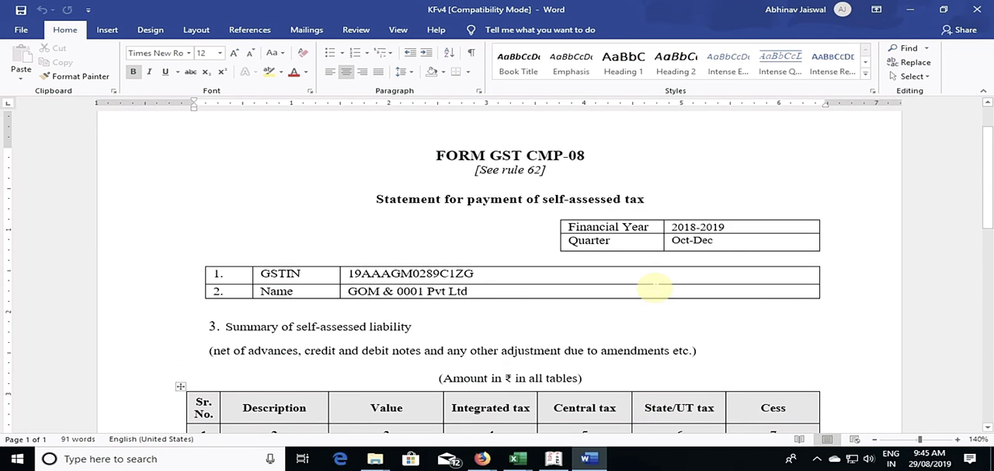
{"action": "scroll", "coordinate": [652, 284], "scroll_direction": "up", "scroll_amount": 1}
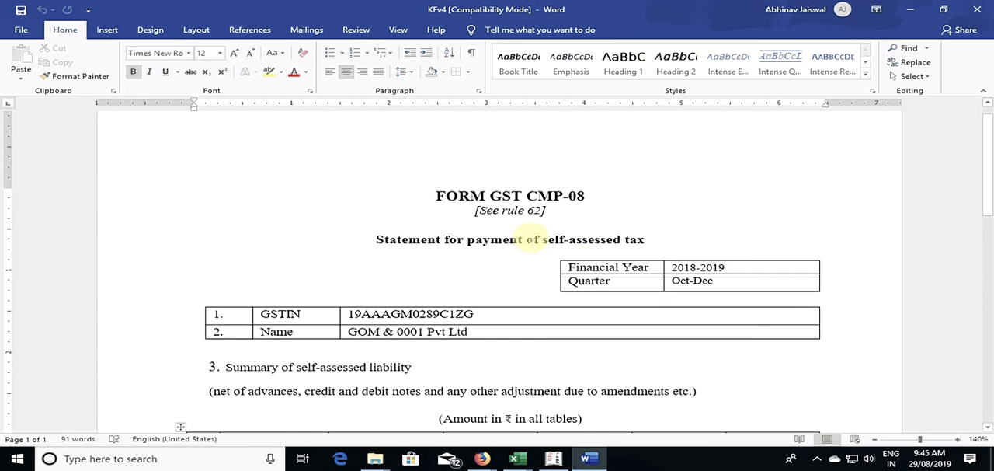
{"action": "scroll", "coordinate": [505, 298], "scroll_direction": "down", "scroll_amount": 6}
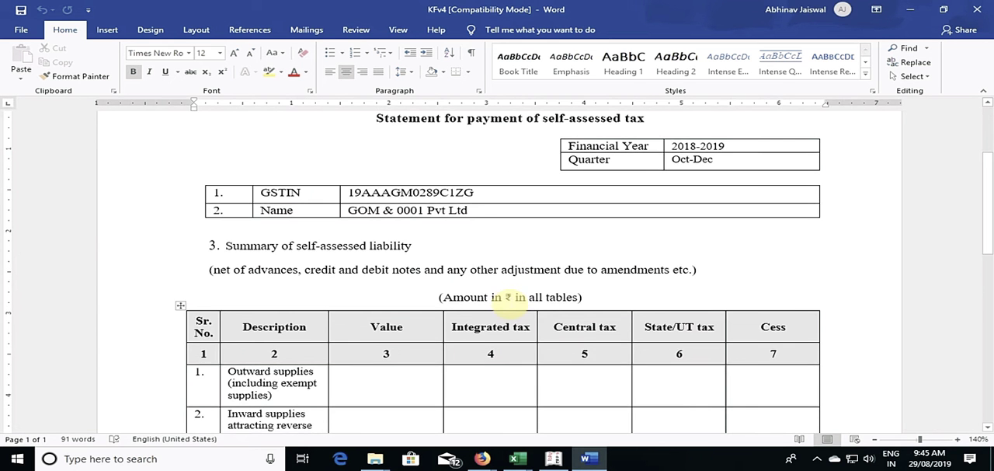
{"action": "scroll", "coordinate": [509, 305], "scroll_direction": "down", "scroll_amount": 3}
{"action": "scroll", "coordinate": [509, 306], "scroll_direction": "up", "scroll_amount": 3}
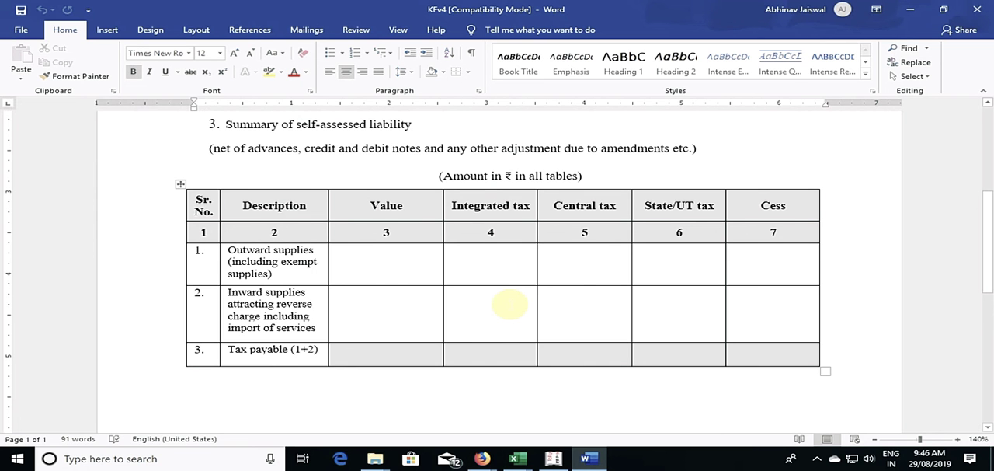
{"action": "scroll", "coordinate": [460, 318], "scroll_direction": "up", "scroll_amount": 5}
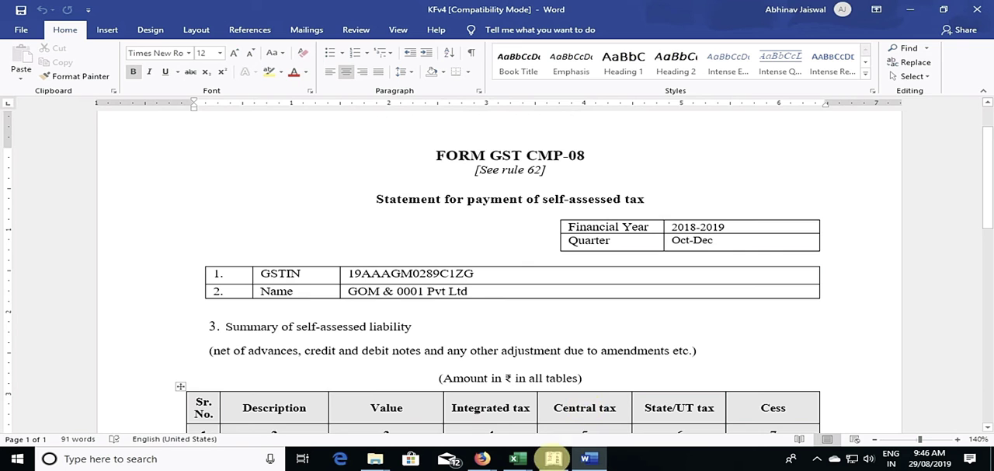
{"action": "left_click", "coordinate": [553, 458]}
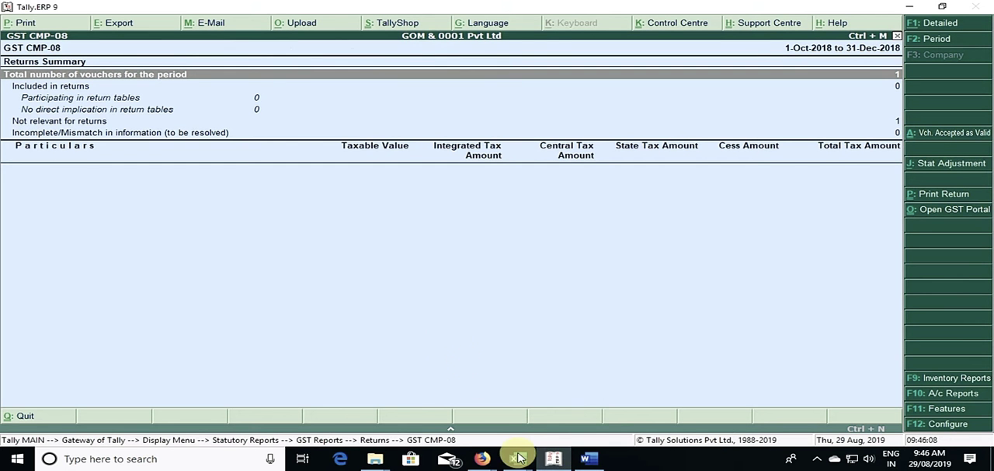
Step: Switch to Firefox and read the E-way Bill enhancement notes on the Tally.ERP 9 Release 6.5.4 download page
{"action": "left_click", "coordinate": [482, 458]}
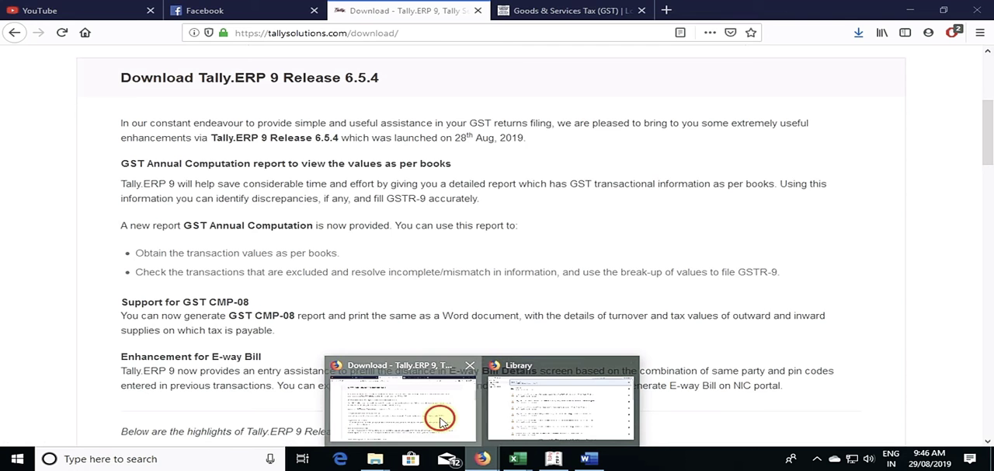
{"action": "left_click", "coordinate": [441, 418]}
{"action": "scroll", "coordinate": [489, 346], "scroll_direction": "down", "scroll_amount": 1}
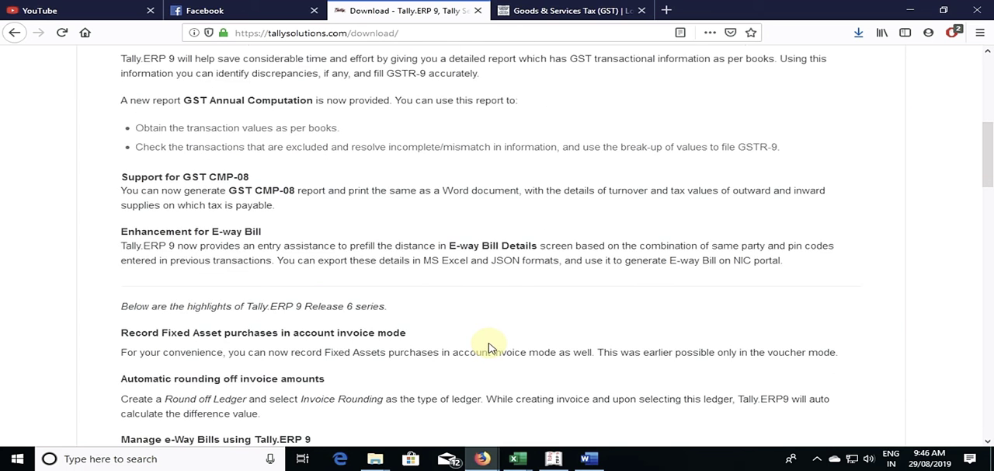
{"action": "scroll", "coordinate": [300, 302], "scroll_direction": "up", "scroll_amount": 3}
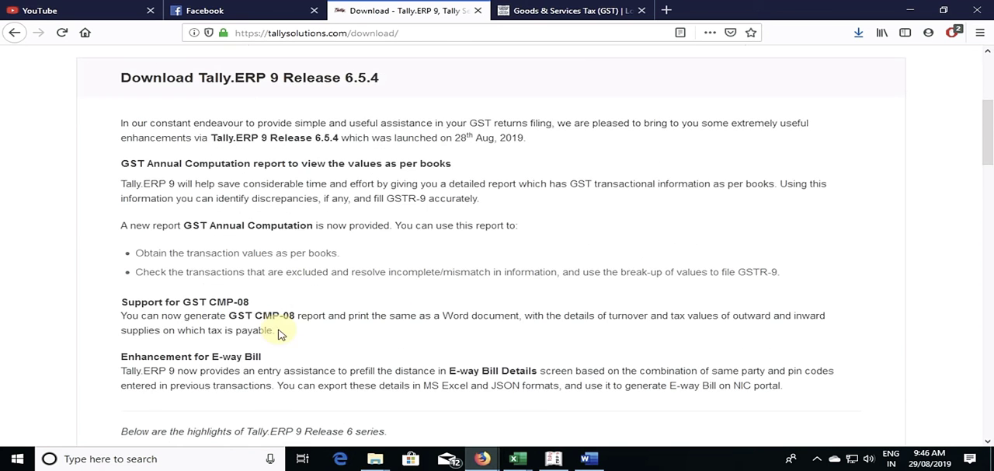
{"action": "left_click", "coordinate": [127, 360]}
{"action": "left_click_drag", "start_coordinate": [128, 360], "coordinate": [273, 360]}
{"action": "left_click", "coordinate": [412, 371]}
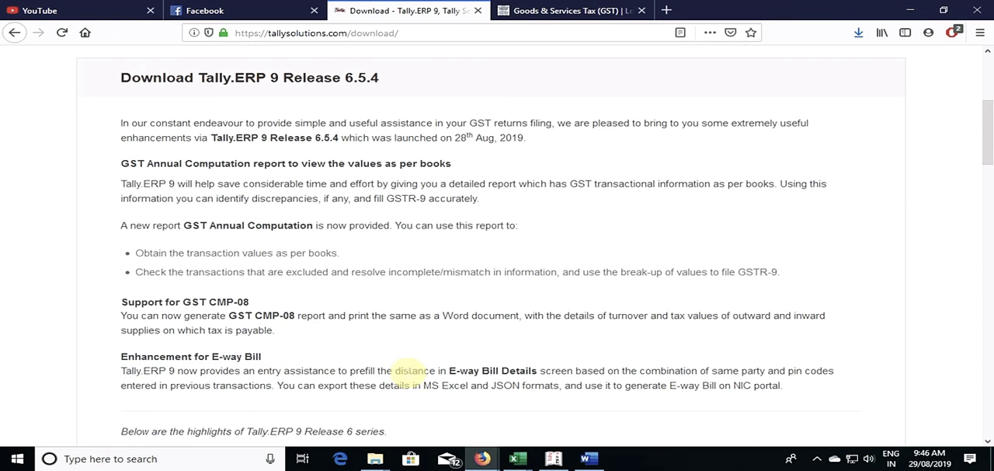
{"action": "left_click_drag", "start_coordinate": [357, 378], "coordinate": [539, 376]}
{"action": "left_click", "coordinate": [564, 381]}
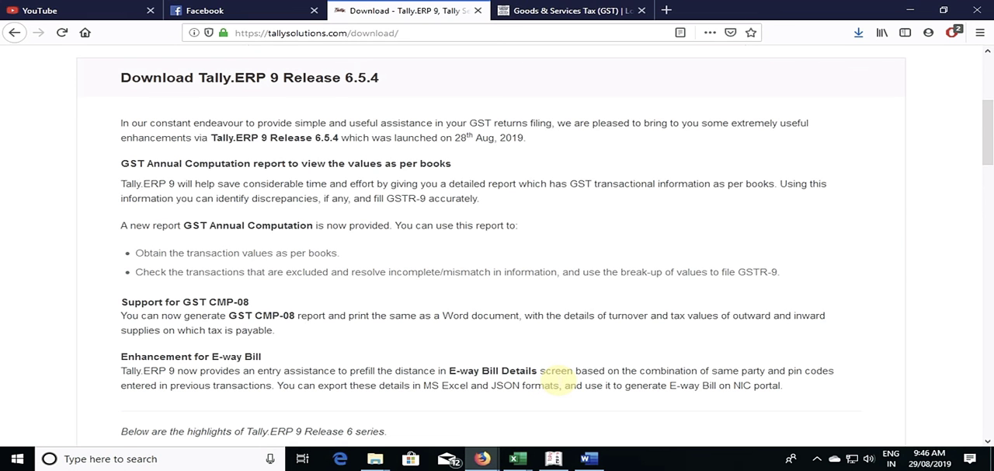
Step: Switch back to Tally.ERP 9, leave the GST CMP-08 report and open the company's GST details from the statutory features
{"action": "key", "text": "alt+Tab"}
{"action": "key", "text": "Escape"}
{"action": "key", "text": "Escape"}
{"action": "key", "text": "Escape"}
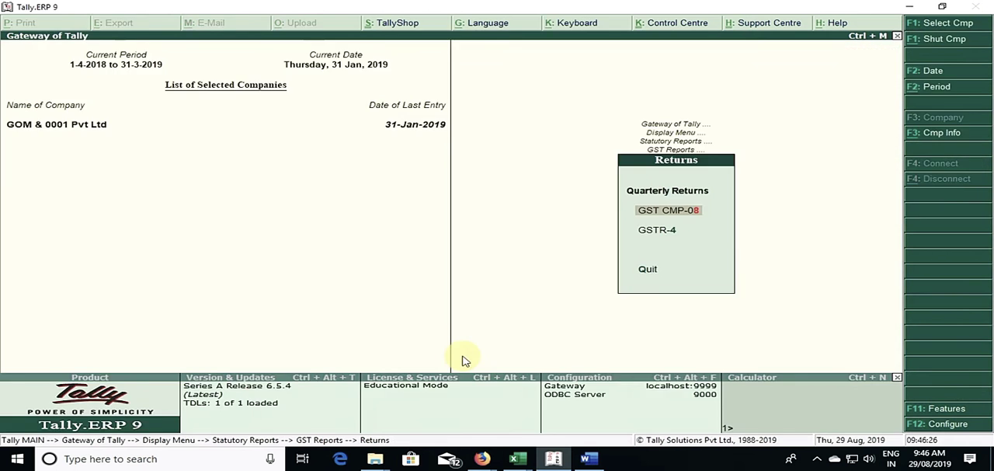
{"action": "key", "text": "Escape"}
{"action": "key", "text": "Escape"}
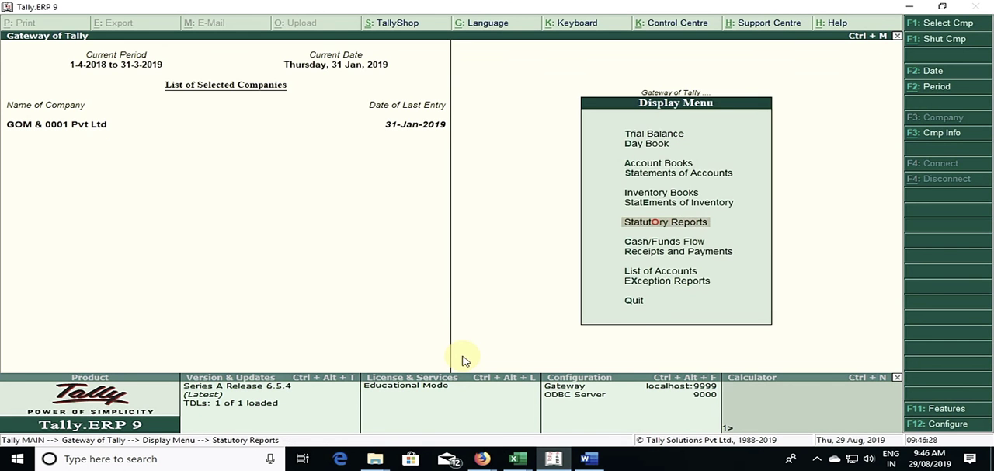
{"action": "key", "text": "F11"}
{"action": "key", "text": "F3"}
{"action": "key", "text": "Return"}
{"action": "key", "text": "y"}
{"action": "key", "text": "Return"}
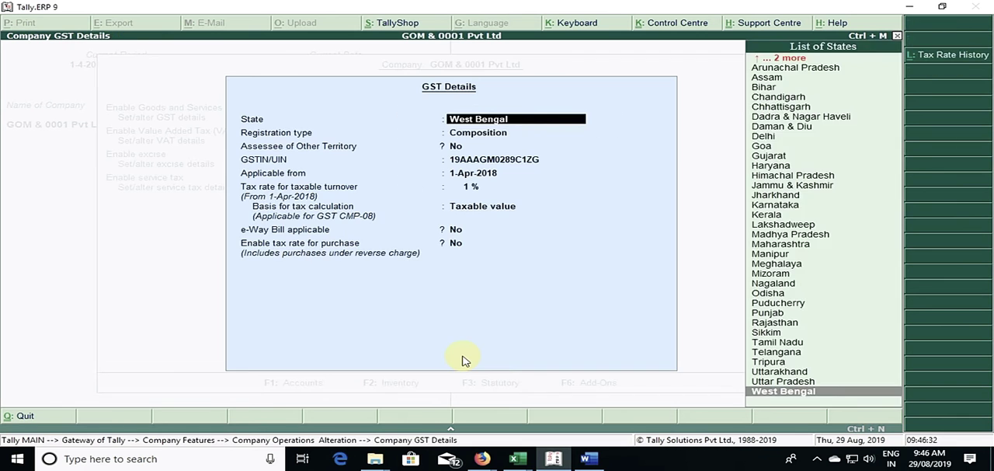
Step: Change the company's GST registration type to Regular, keep the other GST details and save the statutory features
{"action": "key", "text": "Return"}
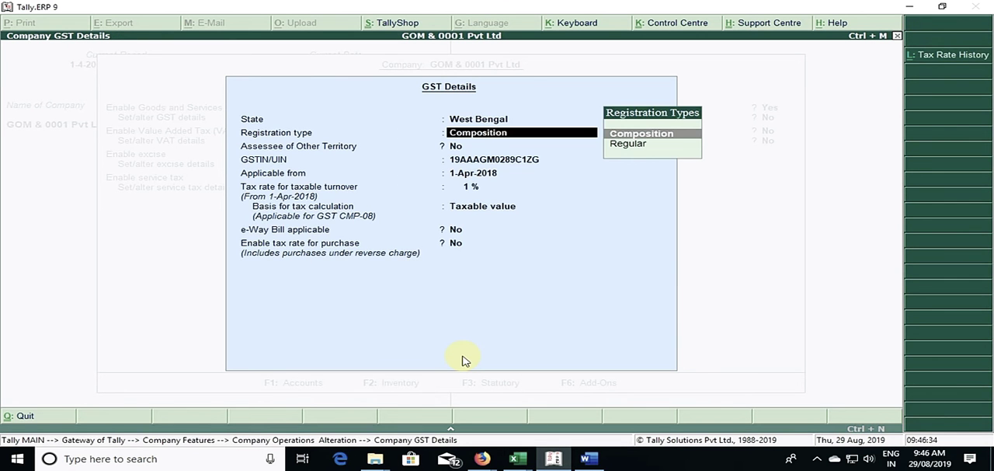
{"action": "key", "text": "Down"}
{"action": "key", "text": "Return"}
{"action": "key", "text": "Return"}
{"action": "key", "text": "Return"}
{"action": "key", "text": "Return"}
{"action": "key", "text": "Return"}
{"action": "key", "text": "Return"}
{"action": "key", "text": "Return"}
{"action": "key", "text": "Return"}
{"action": "key", "text": "Return"}
{"action": "key", "text": "Return"}
Step: Look at the GST reports available under the statutory reports and return to the Gateway of Tally
{"action": "key", "text": "Return"}
{"action": "key", "text": "Return"}
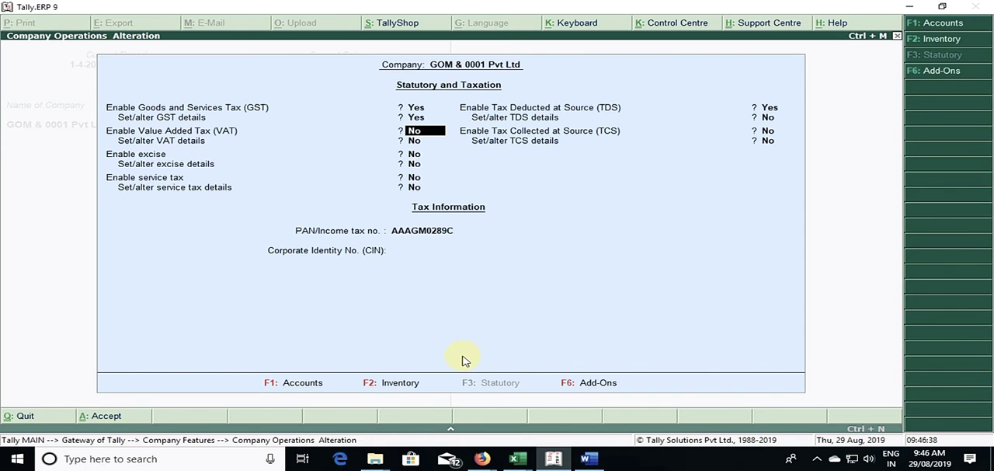
{"action": "key", "text": "ctrl+a"}
{"action": "key", "text": "Escape"}
{"action": "key", "text": "Return"}
{"action": "key", "text": "y"}
{"action": "key", "text": "Return"}
{"action": "key", "text": "Down"}
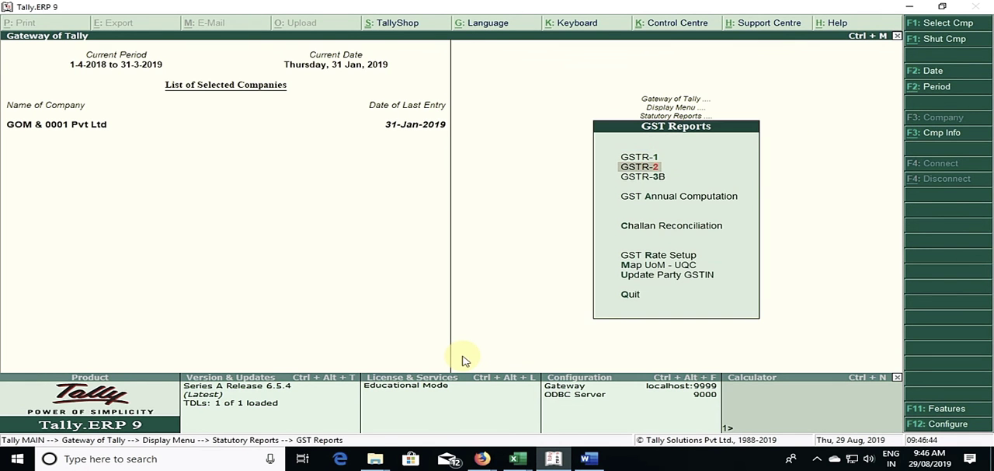
{"action": "key", "text": "Return"}
{"action": "key", "text": "Escape"}
{"action": "key", "text": "Escape"}
{"action": "key", "text": "Escape"}
{"action": "key", "text": "Escape"}
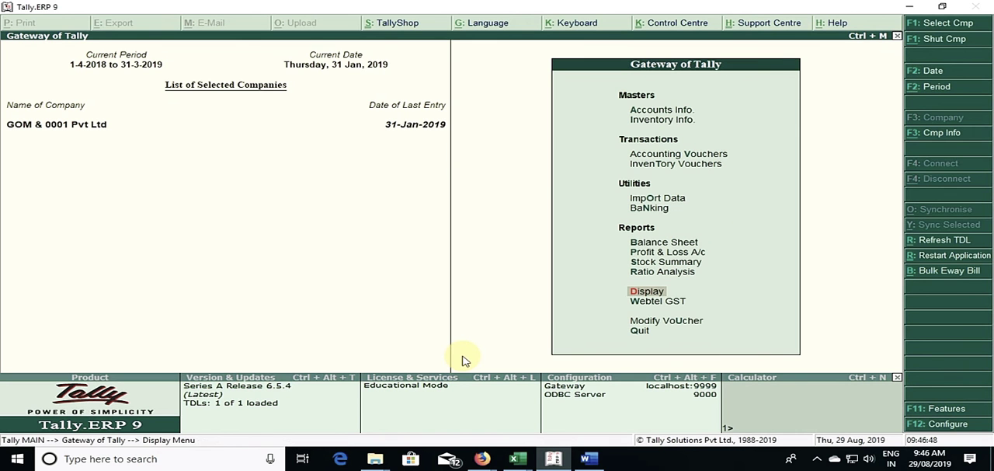
Step: Open the Day Book for 31-Jan-2019 and look through its vouchers
{"action": "key", "text": "Return"}
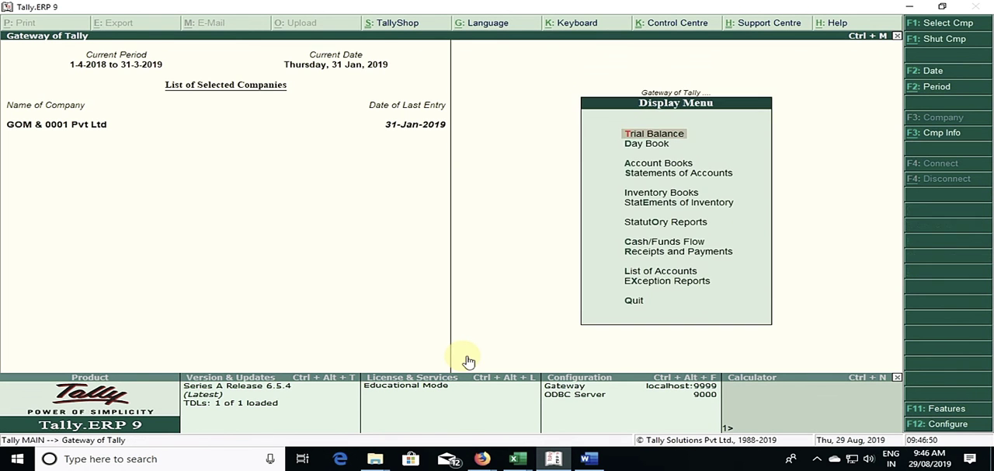
{"action": "key", "text": "Down"}
{"action": "key", "text": "Return"}
{"action": "key", "text": "Down"}
{"action": "key", "text": "Down"}
{"action": "key", "text": "Down"}
{"action": "key", "text": "Down"}
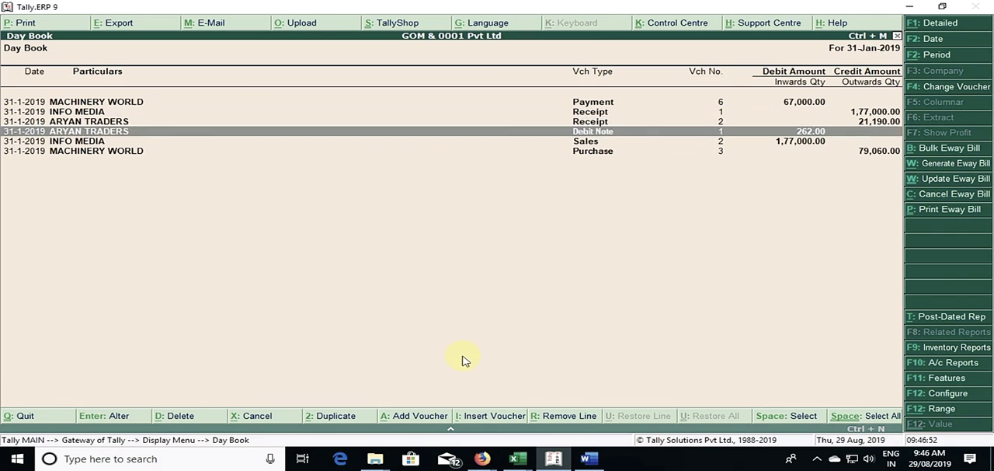
{"action": "key", "text": "Up"}
{"action": "key", "text": "Up"}
{"action": "key", "text": "Up"}
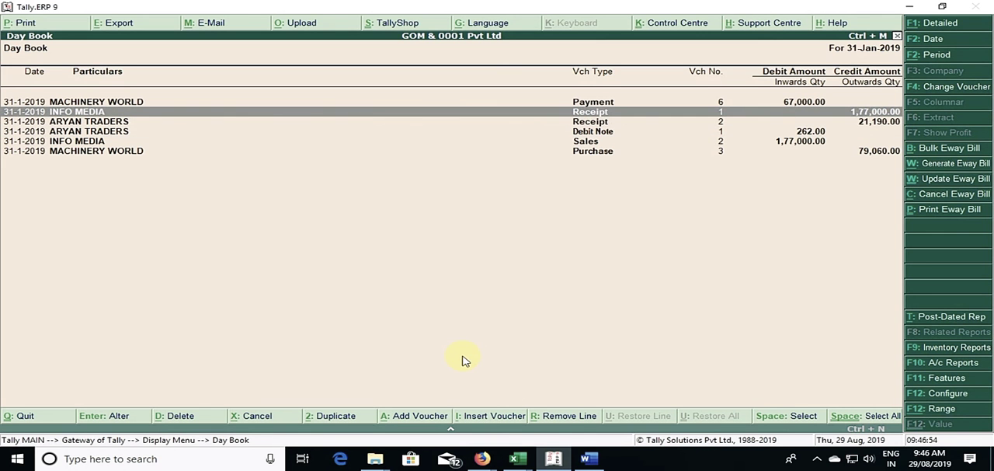
{"action": "key", "text": "Down"}
{"action": "key", "text": "Down"}
{"action": "key", "text": "Down"}
{"action": "key", "text": "Down"}
{"action": "key", "text": "Up"}
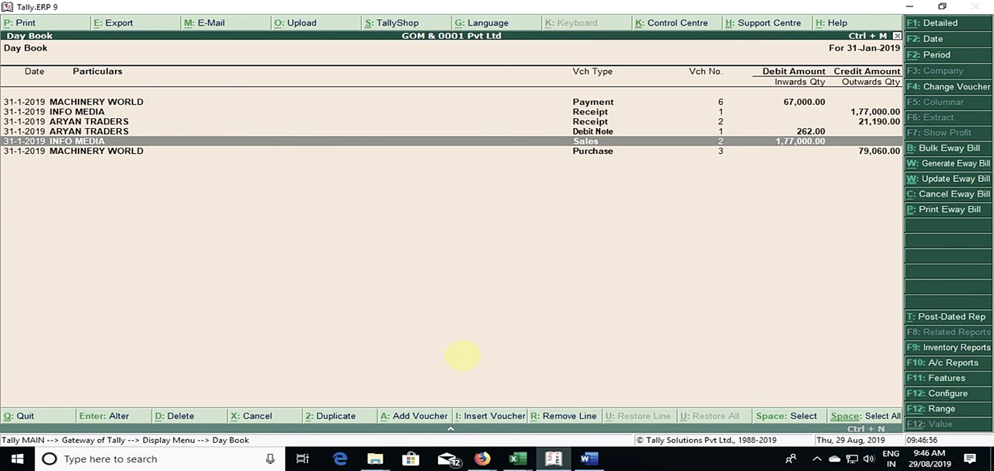
Step: View the INFO MEDIA sales voucher and the MACHINERY WORLD purchase voucher, and return to the Day Book
{"action": "key", "text": "Return"}
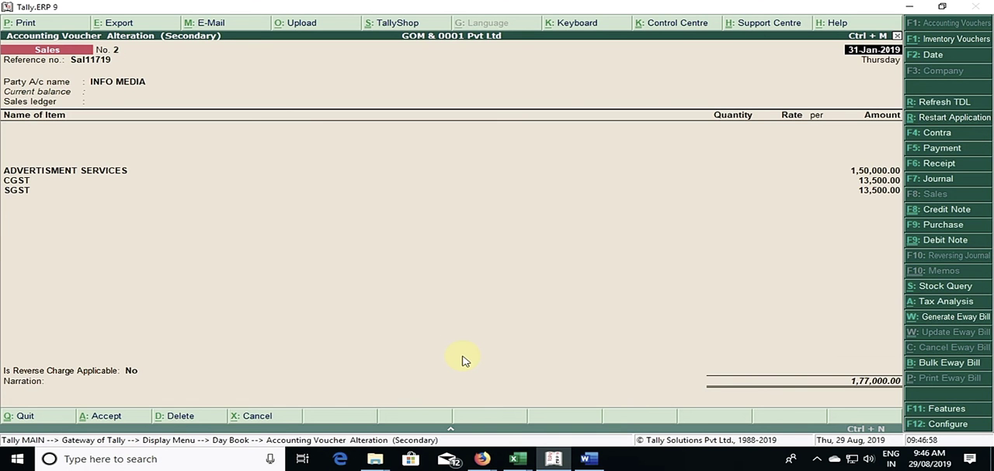
{"action": "key", "text": "Escape"}
{"action": "key", "text": "Down"}
{"action": "key", "text": "Return"}
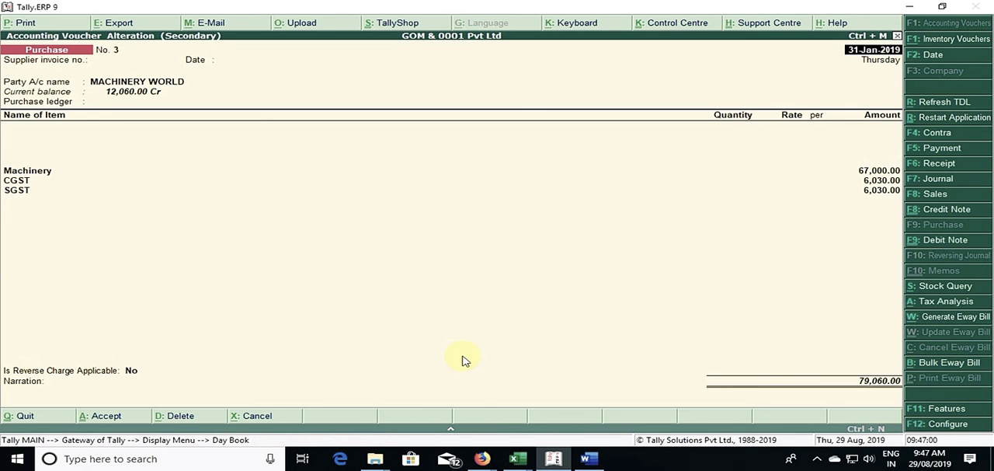
{"action": "key", "text": "Escape"}
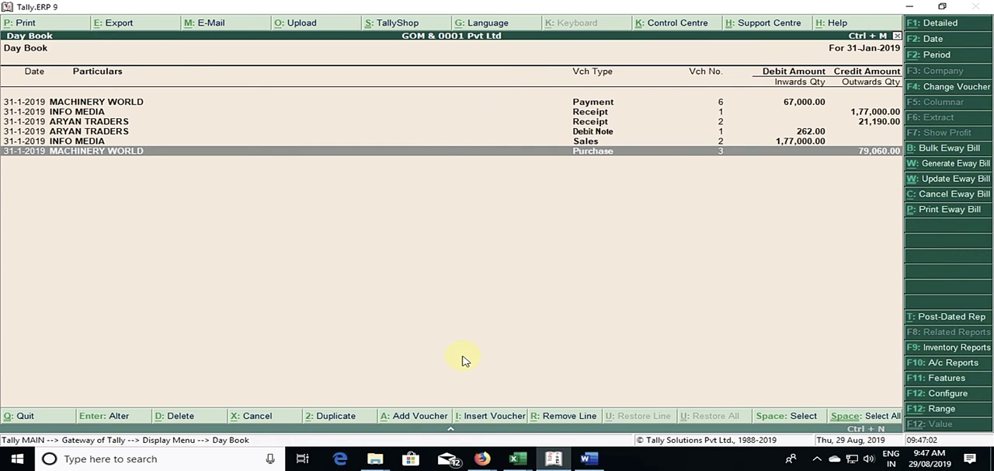
Step: Open the company's GST details from the statutory features and set e-Way Bill applicable to Yes
{"action": "key", "text": "F11"}
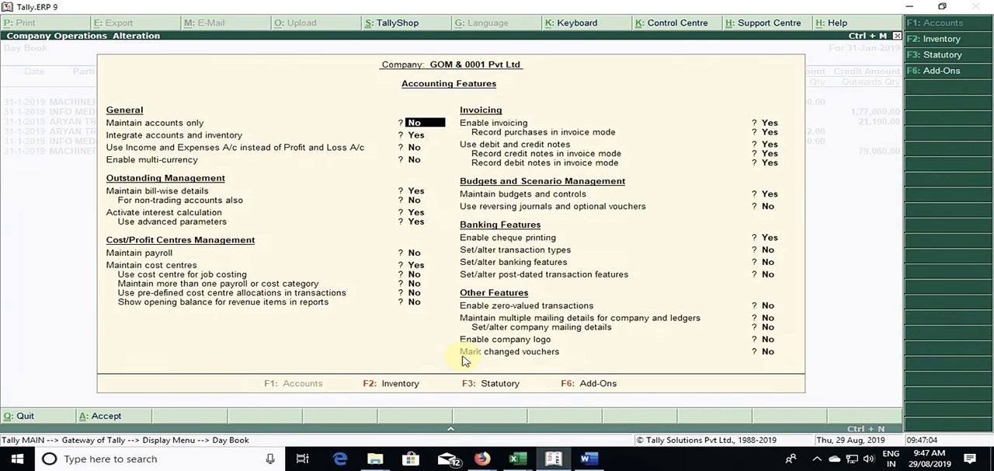
{"action": "key", "text": "F3"}
{"action": "key", "text": "Return"}
{"action": "key", "text": "y"}
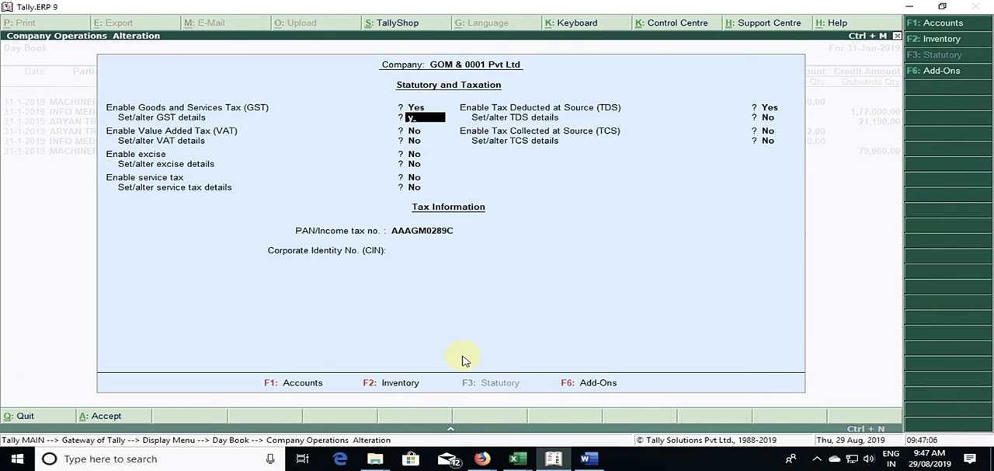
{"action": "key", "text": "Return"}
{"action": "key", "text": "Return"}
{"action": "key", "text": "Return"}
{"action": "key", "text": "Return"}
{"action": "key", "text": "Return"}
{"action": "key", "text": "Return"}
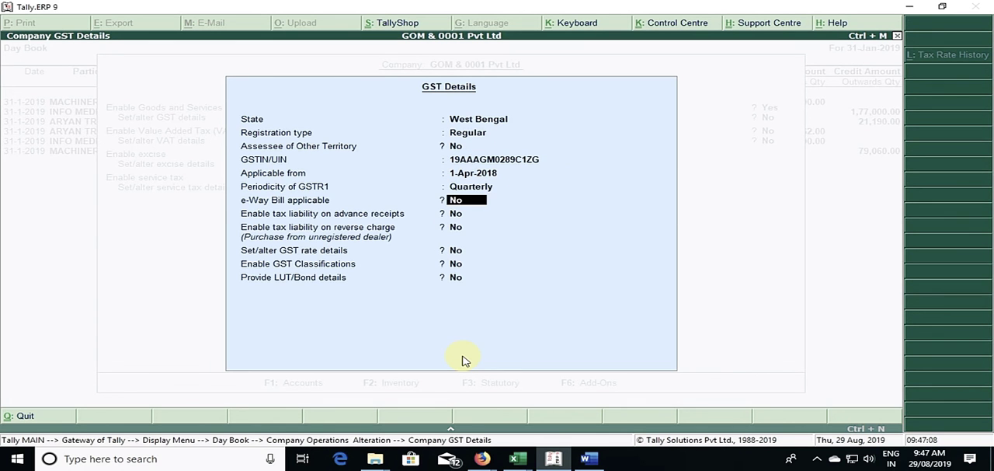
{"action": "key", "text": "y"}
{"action": "key", "text": "Return"}
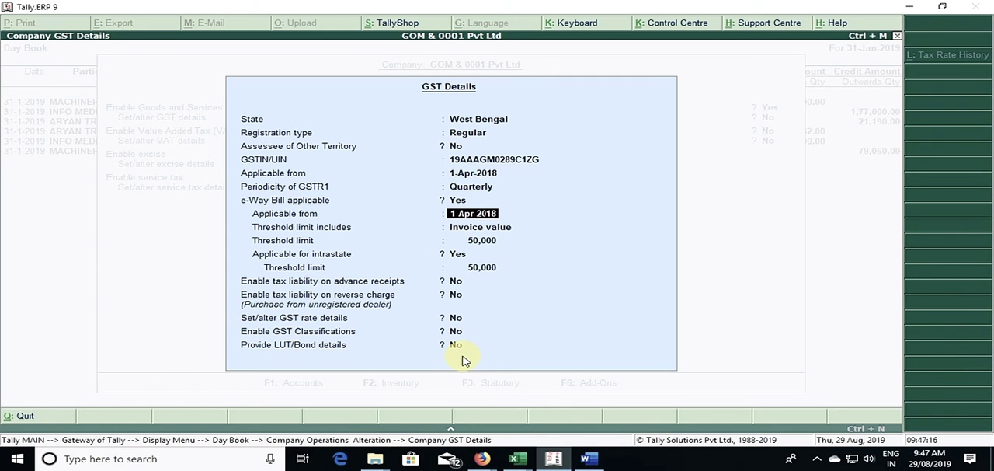
Step: Accept the e-Way Bill settings from 1-Apr-2018 with an invoice-value threshold of 50,000, also for intrastate, and save the statutory features
{"action": "key", "text": "Return"}
{"action": "key", "text": "Return"}
{"action": "key", "text": "Return"}
{"action": "key", "text": "Return"}
{"action": "key", "text": "Return"}
{"action": "key", "text": "Return"}
{"action": "key", "text": "Return"}
{"action": "key", "text": "Return"}
{"action": "key", "text": "Return"}
{"action": "key", "text": "Return"}
{"action": "key", "text": "Return"}
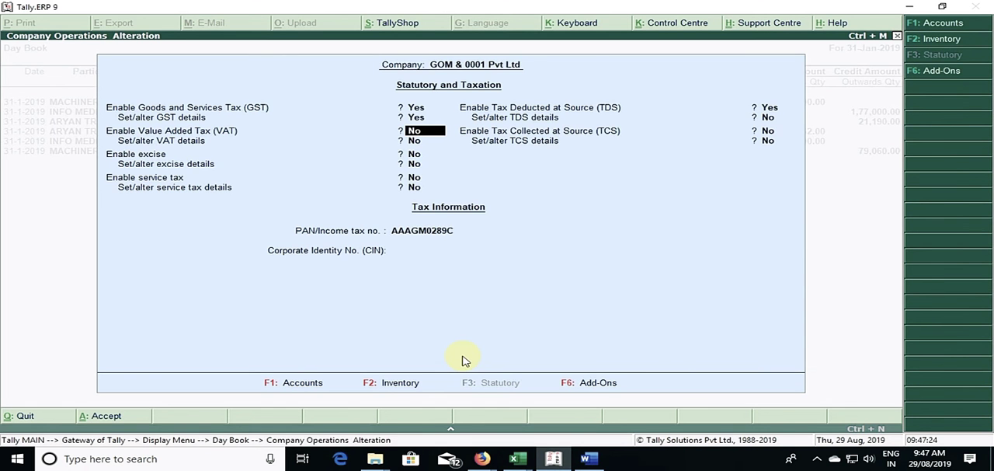
{"action": "key", "text": "ctrl+a"}
Step: Reopen the Day Book and set its period to 1-Apr-2018 to 31-Jan-2019
{"action": "key", "text": "Escape"}
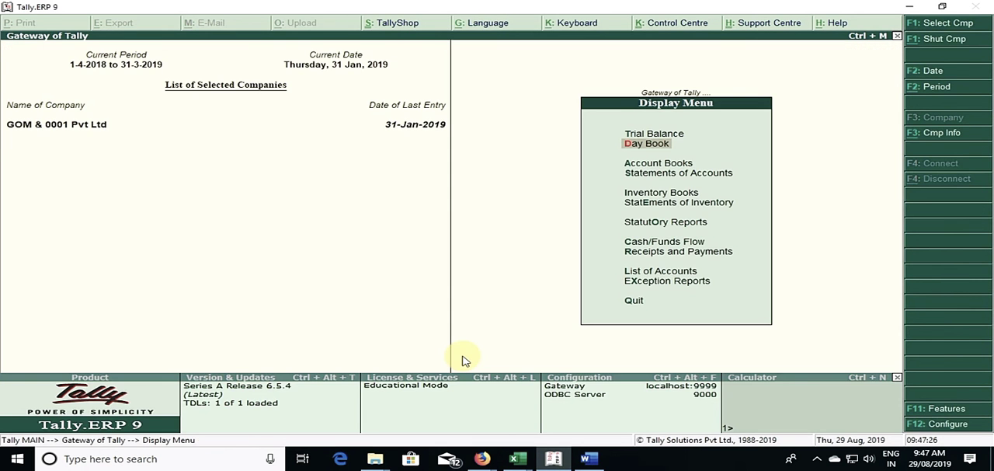
{"action": "key", "text": "Return"}
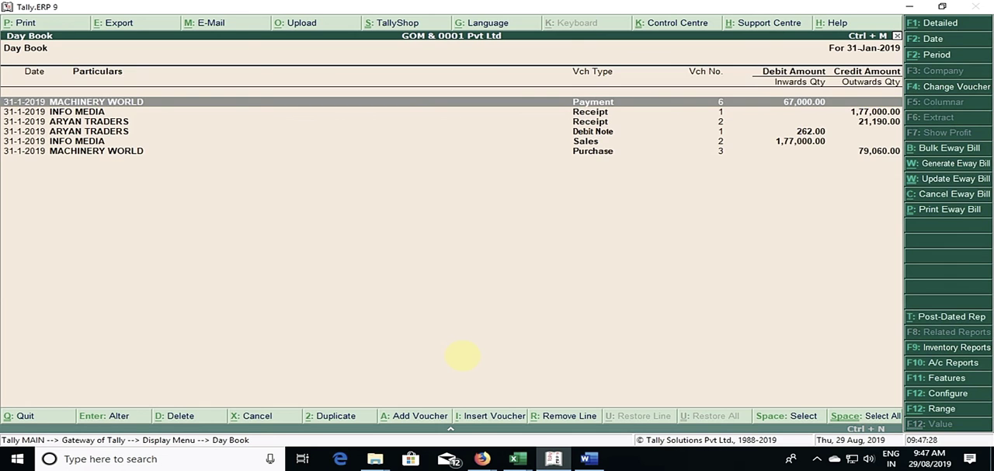
{"action": "key", "text": "F2"}
{"action": "key", "text": "Return"}
{"action": "key", "text": "Up"}
{"action": "key", "text": "Up"}
{"action": "key", "text": "Up"}
{"action": "key", "text": "Up"}
{"action": "key", "text": "Up"}
{"action": "key", "text": "Up"}
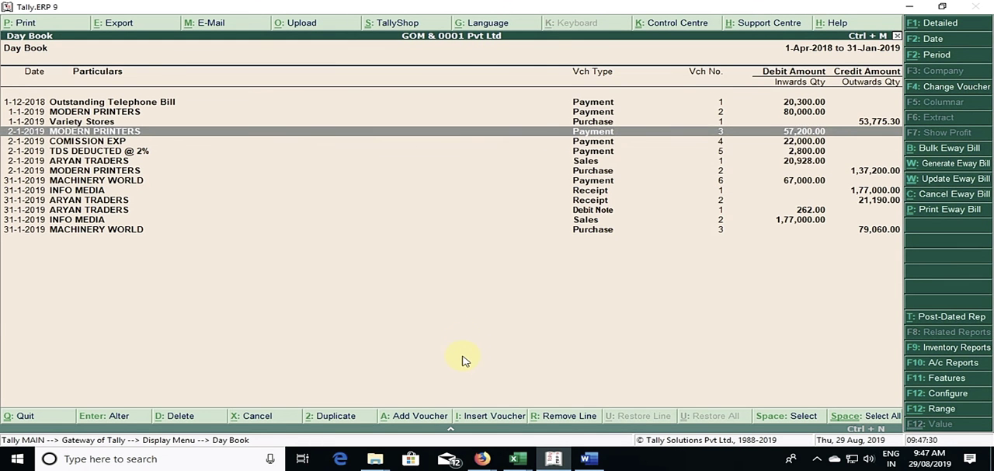
Step: Open the Variety Stores purchase voucher of 1-Jan-2019 and set Provide GST/e-Way Bill details to Yes
{"action": "key", "text": "Return"}
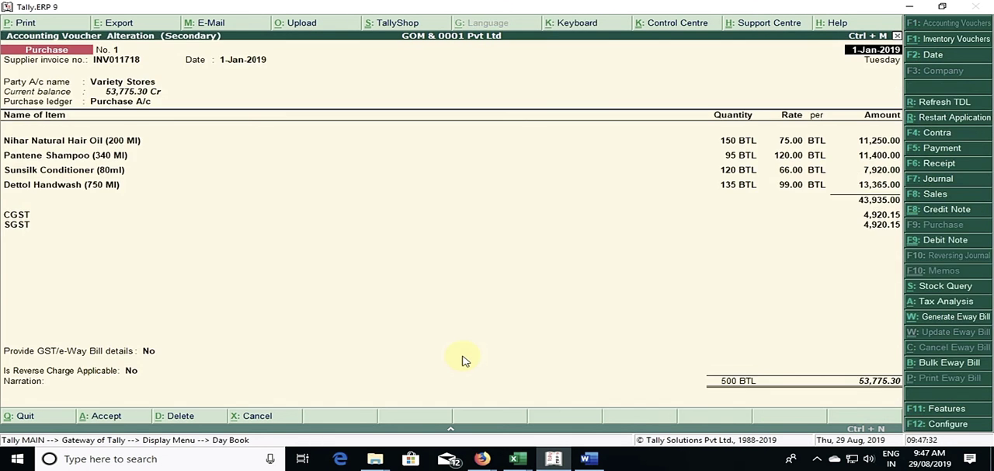
{"action": "key", "text": "Return"}
{"action": "key", "text": "Return"}
{"action": "key", "text": "Return"}
{"action": "key", "text": "Return"}
{"action": "key", "text": "Return"}
{"action": "key", "text": "Return"}
{"action": "key", "text": "Return"}
{"action": "key", "text": "Return"}
{"action": "key", "text": "Return"}
{"action": "key", "text": "Return"}
{"action": "key", "text": "Return"}
{"action": "key", "text": "Return"}
{"action": "key", "text": "Return"}
{"action": "key", "text": "Return"}
{"action": "key", "text": "Return"}
{"action": "key", "text": "Return"}
{"action": "key", "text": "Return"}
{"action": "key", "text": "Return"}
{"action": "key", "text": "Return"}
{"action": "key", "text": "Return"}
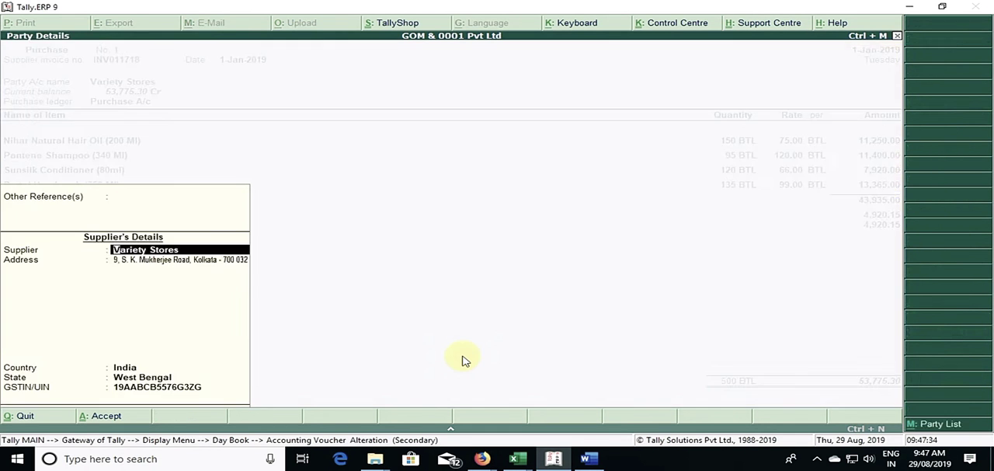
{"action": "key", "text": "Return"}
{"action": "key", "text": "Return"}
{"action": "key", "text": "Return"}
{"action": "key", "text": "Return"}
{"action": "key", "text": "Return"}
{"action": "key", "text": "Return"}
{"action": "key", "text": "Return"}
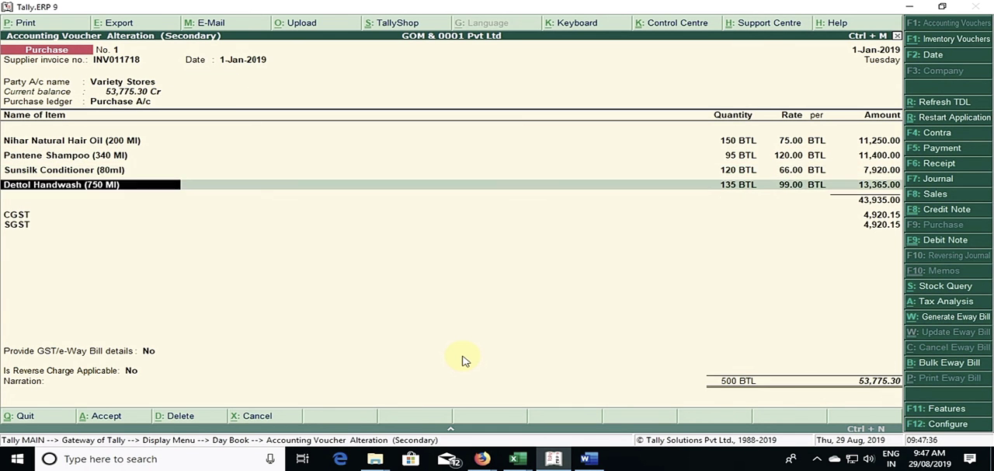
{"action": "key", "text": "Return"}
{"action": "key", "text": "Return"}
{"action": "key", "text": "Return"}
{"action": "key", "text": "Return"}
{"action": "key", "text": "Return"}
{"action": "key", "text": "Return"}
{"action": "key", "text": "Return"}
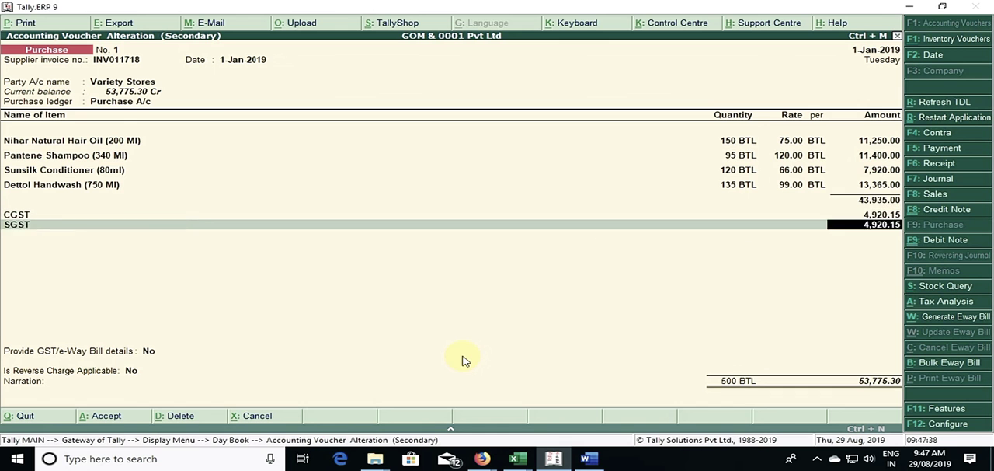
{"action": "key", "text": "Down"}
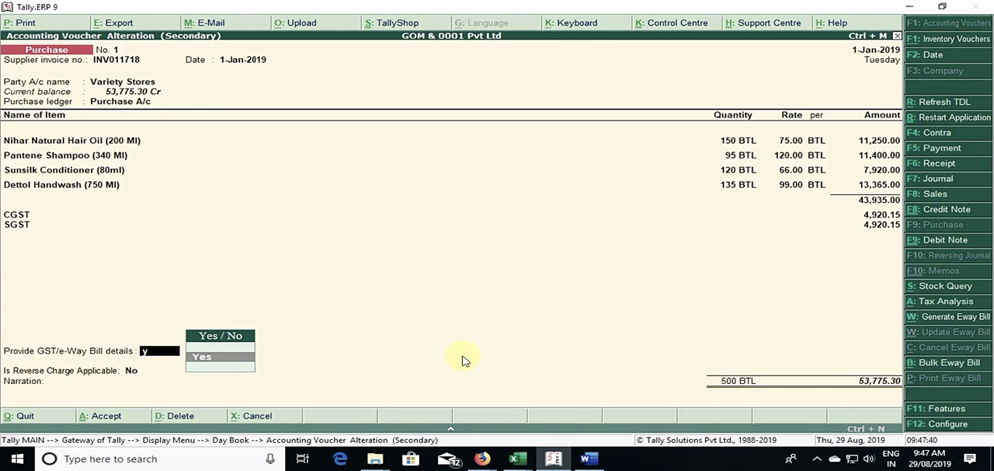
{"action": "key", "text": "Return"}
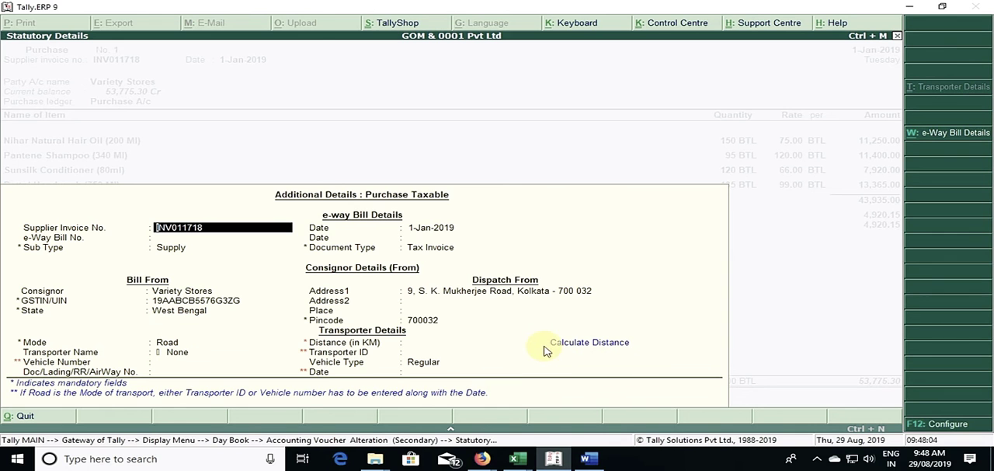
{"action": "left_click", "coordinate": [580, 345]}
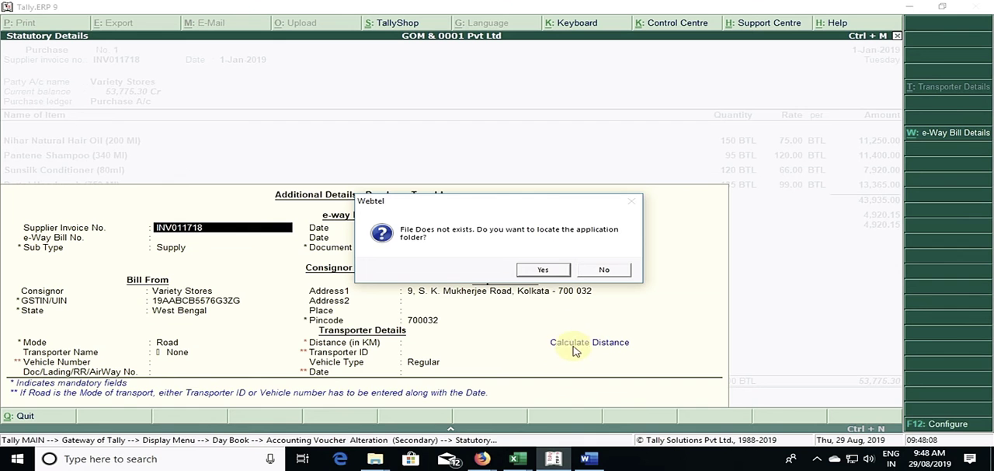
{"action": "left_click", "coordinate": [543, 269]}
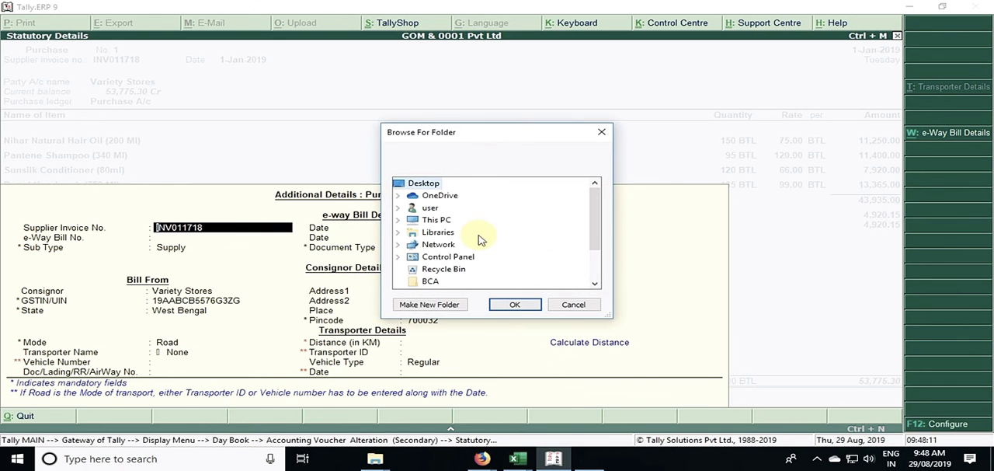
{"action": "left_click", "coordinate": [575, 305]}
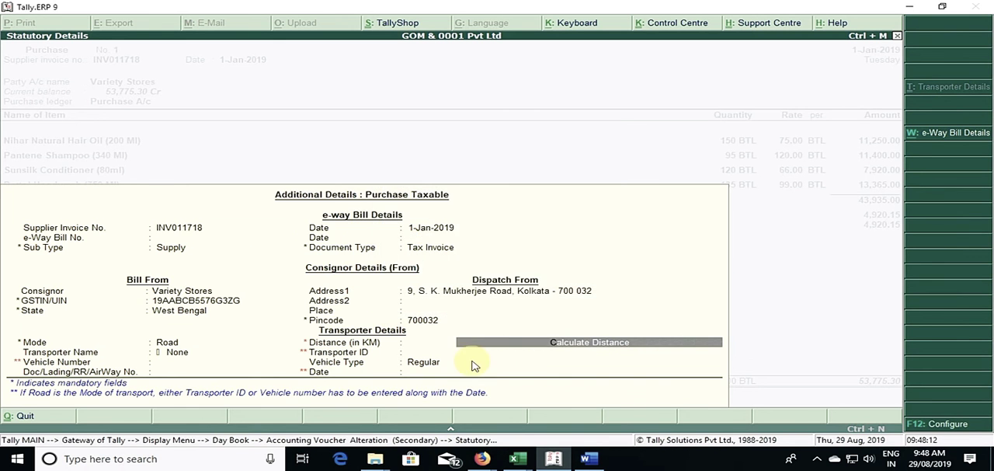
{"action": "left_click", "coordinate": [579, 342]}
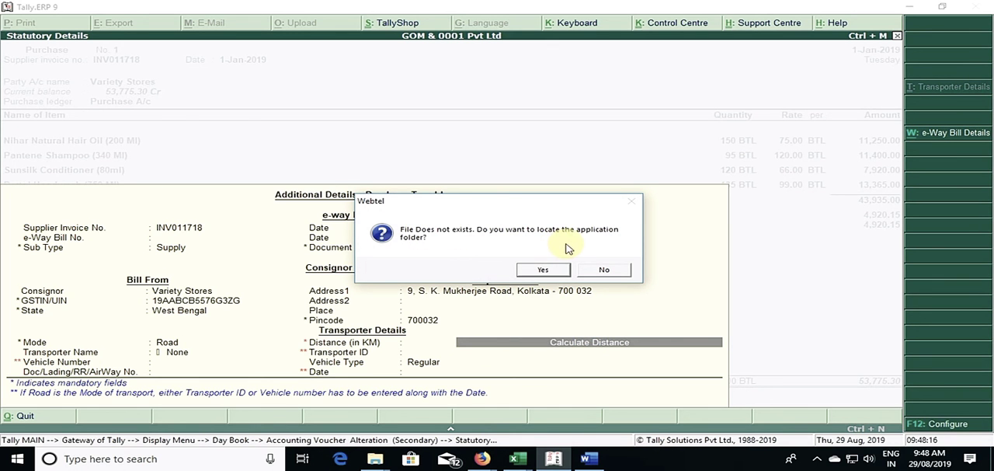
{"action": "left_click", "coordinate": [596, 277]}
Step: Run Calculate Distance for the e-Way Bill, agree to locate the application folder, and browse to Local Disk (F:)
{"action": "left_click", "coordinate": [561, 340]}
{"action": "left_click", "coordinate": [543, 270]}
{"action": "mouse_move", "coordinate": [596, 230]}
{"action": "left_mouse_down"}
{"action": "mouse_move", "coordinate": [581, 278]}
{"action": "mouse_move", "coordinate": [595, 222]}
{"action": "left_mouse_up"}
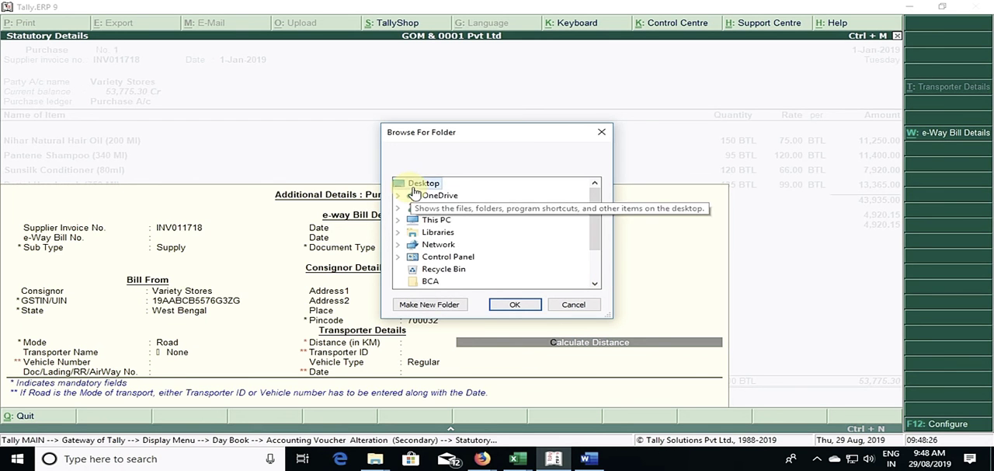
{"action": "left_click_drag", "start_coordinate": [595, 260], "coordinate": [589, 279]}
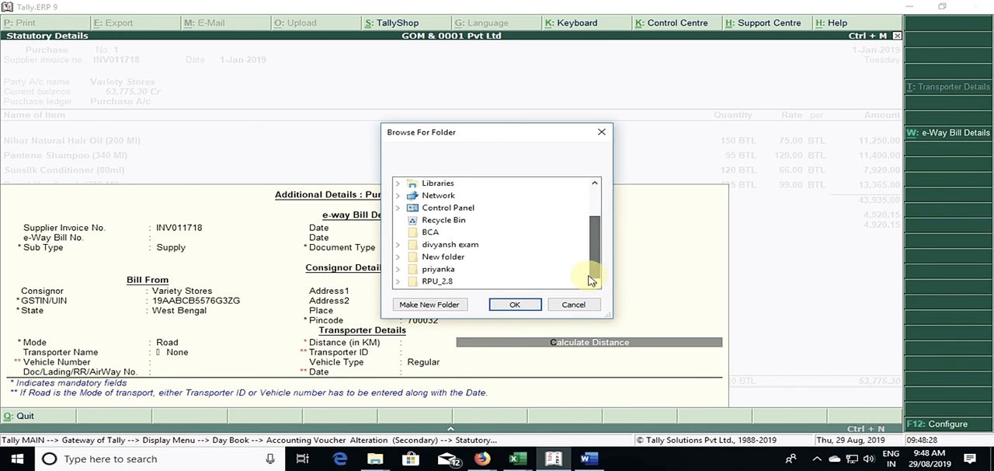
{"action": "mouse_move", "coordinate": [595, 251]}
{"action": "left_mouse_down"}
{"action": "mouse_move", "coordinate": [596, 212]}
{"action": "mouse_move", "coordinate": [598, 249]}
{"action": "left_mouse_up"}
{"action": "left_click", "coordinate": [429, 220]}
{"action": "left_click", "coordinate": [461, 220]}
{"action": "left_click_drag", "start_coordinate": [596, 235], "coordinate": [589, 253]}
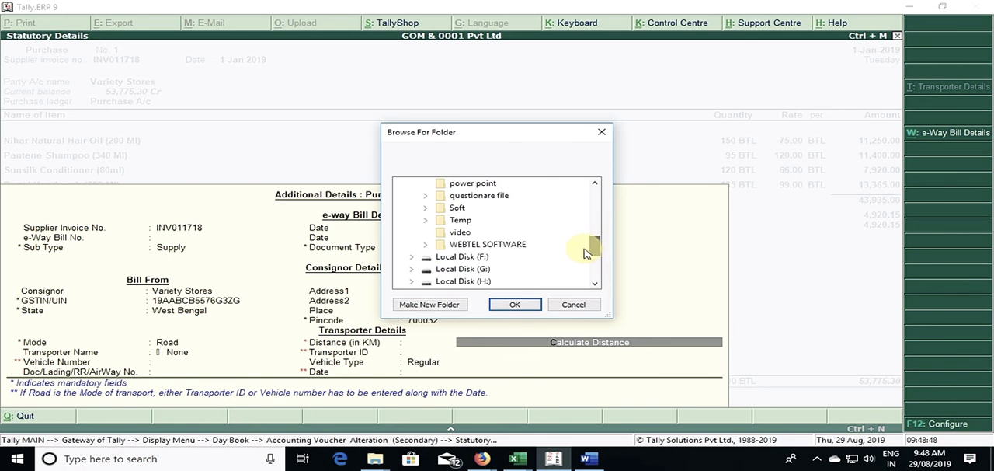
{"action": "double_click", "coordinate": [492, 258]}
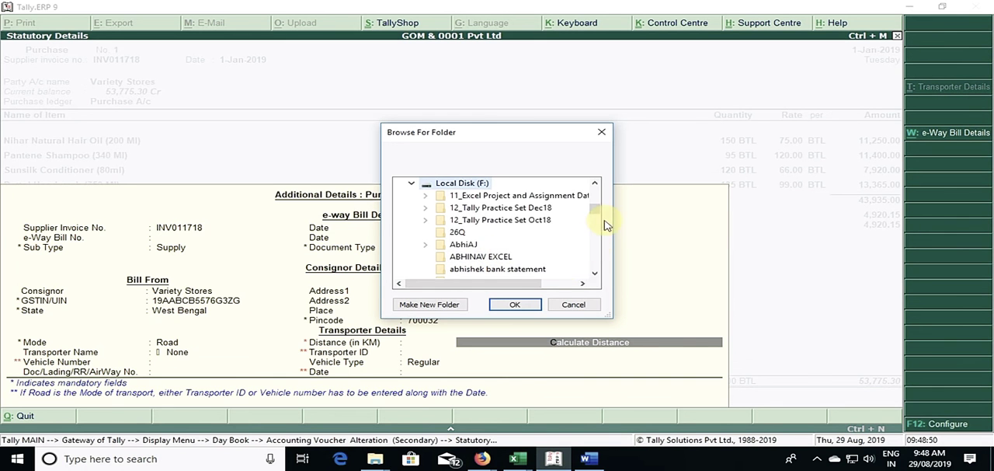
Step: Choose the tally erp 9.6.5.4 folder on Local Disk (F:) as the application folder
{"action": "left_click", "coordinate": [594, 276]}
{"action": "left_click", "coordinate": [594, 276]}
{"action": "left_click", "coordinate": [594, 276]}
{"action": "left_click", "coordinate": [594, 275]}
{"action": "left_click", "coordinate": [594, 276]}
{"action": "left_click", "coordinate": [594, 275]}
{"action": "left_click", "coordinate": [594, 276]}
{"action": "left_click", "coordinate": [594, 275]}
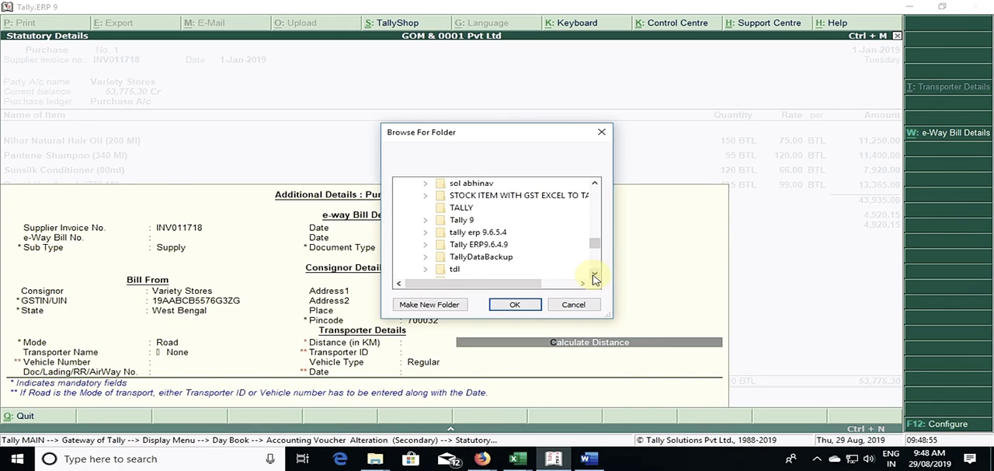
{"action": "double_click", "coordinate": [497, 246]}
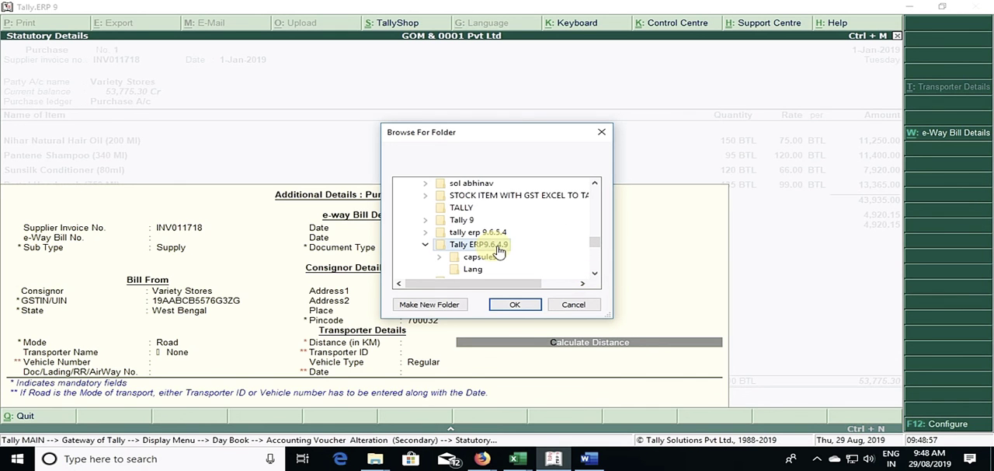
{"action": "left_click", "coordinate": [594, 276]}
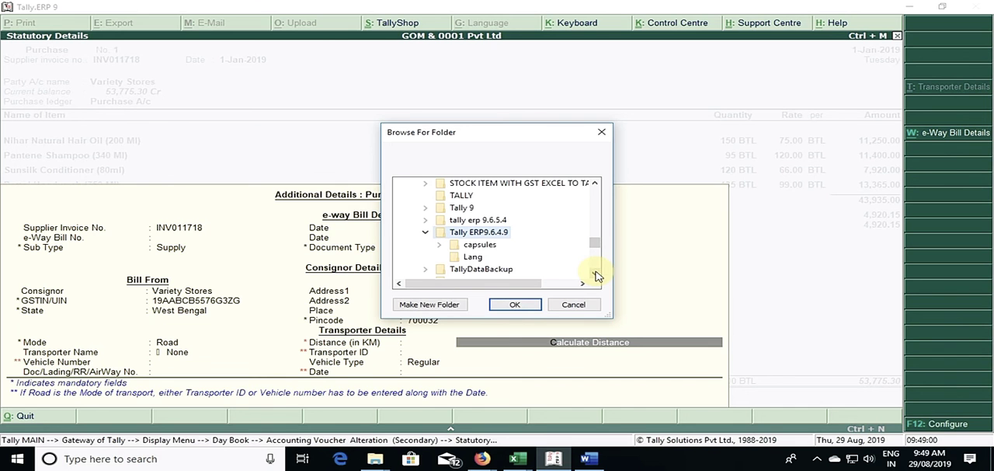
{"action": "left_click", "coordinate": [497, 220]}
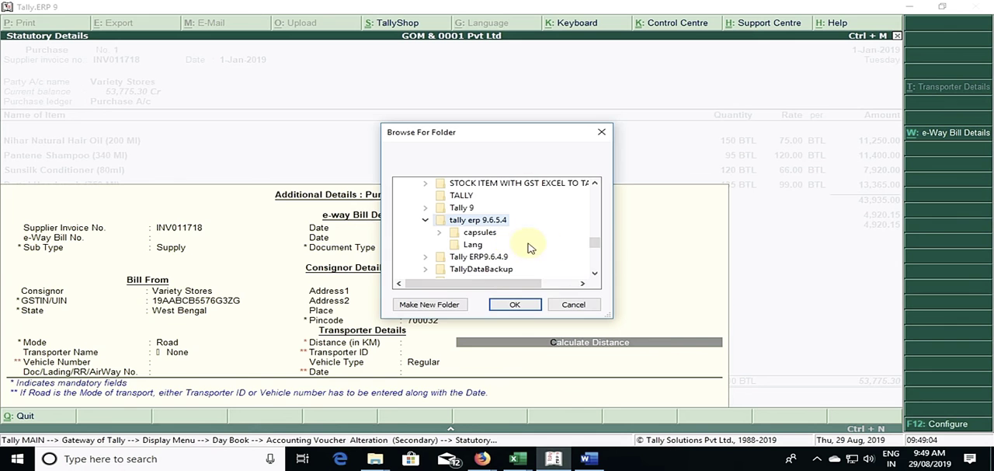
{"action": "left_click", "coordinate": [522, 306]}
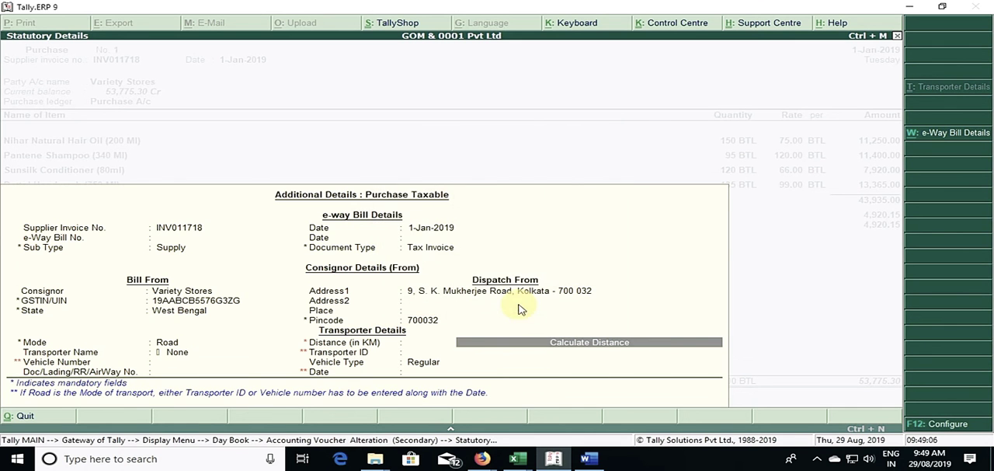
Step: Try Calculate Distance again, agree to locate the application folder, and cancel the folder selection
{"action": "left_click", "coordinate": [568, 346]}
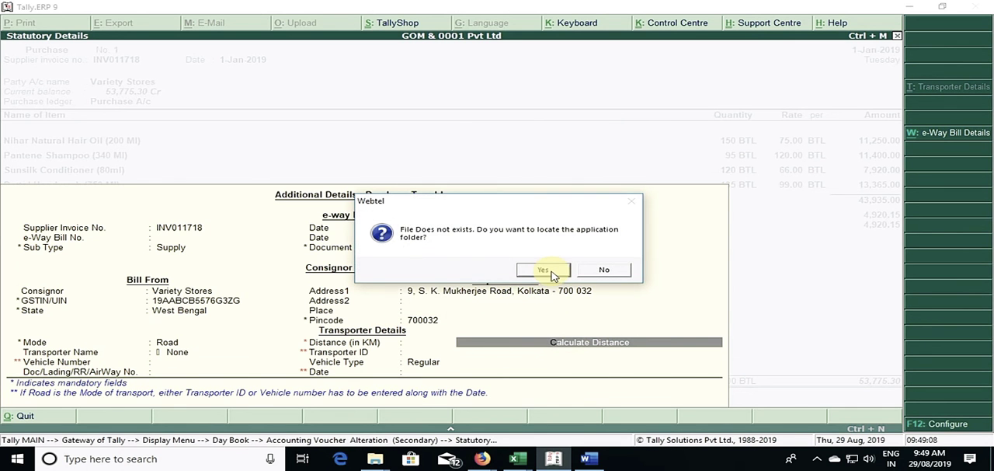
{"action": "left_click", "coordinate": [543, 269]}
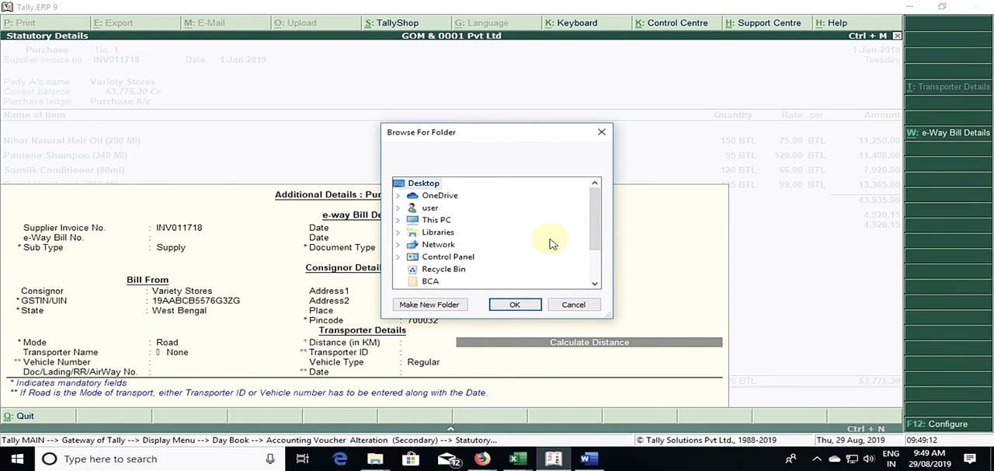
{"action": "mouse_move", "coordinate": [587, 225]}
{"action": "left_mouse_down"}
{"action": "mouse_move", "coordinate": [592, 269]}
{"action": "mouse_move", "coordinate": [595, 210]}
{"action": "left_mouse_up"}
{"action": "left_click", "coordinate": [575, 304]}
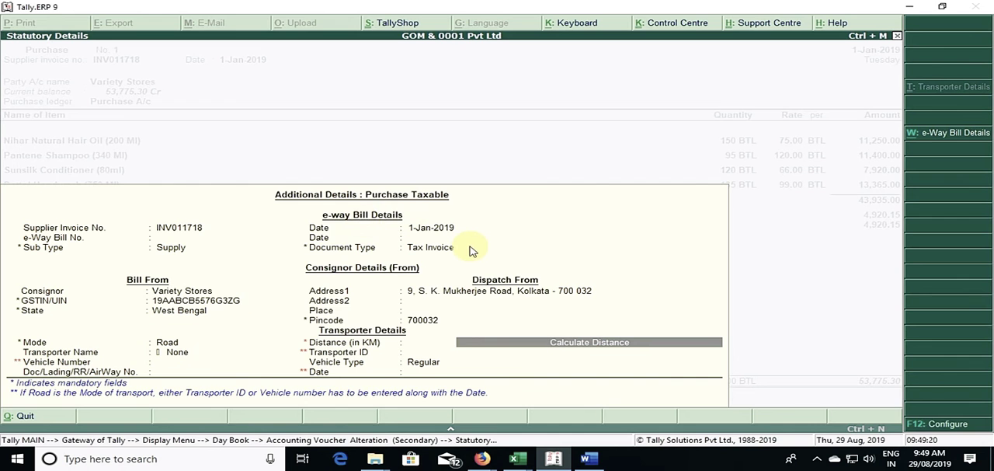
Step: Switch to Firefox and review the E-way Bill enhancement notes on the Tally.ERP 9 Release 6.5.4 download page
{"action": "key", "text": "alt+Tab"}
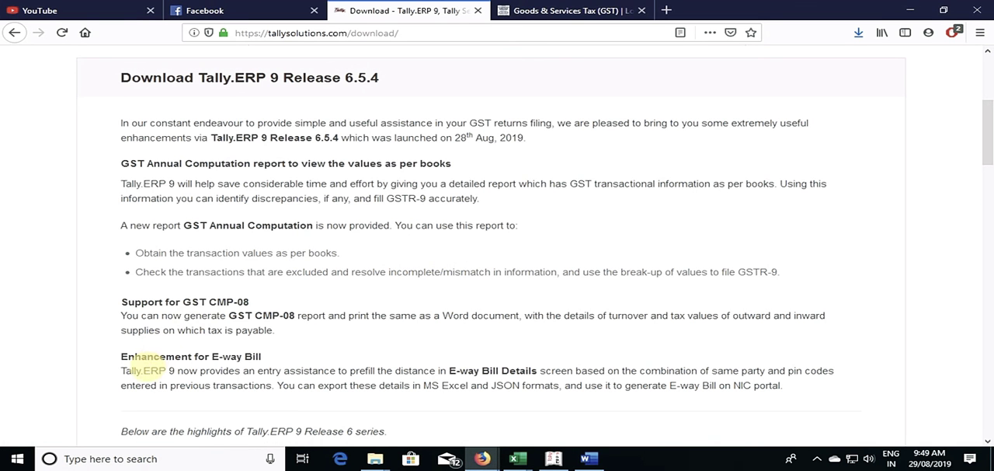